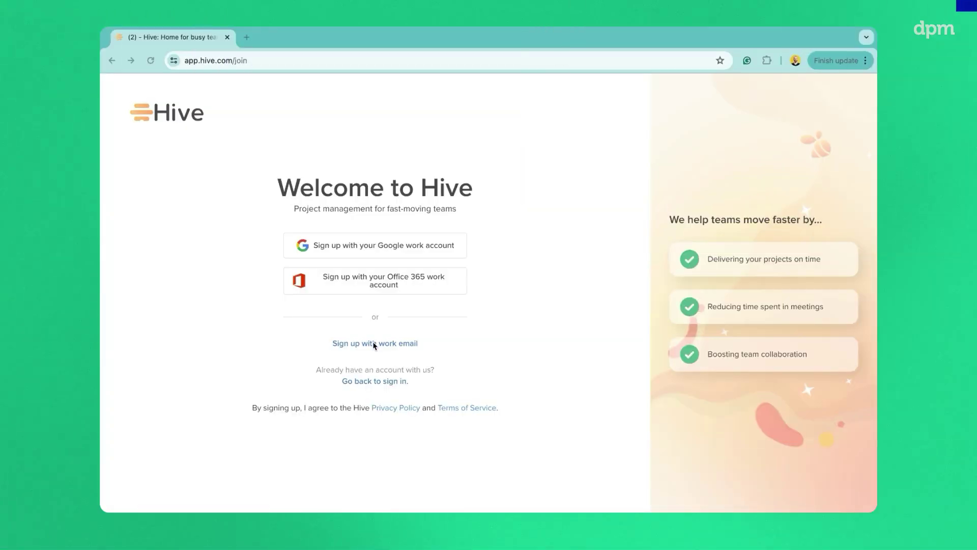
Step: Choose sign-up with a work email and submit the email address
{"action": "left_click", "coordinate": [373, 344]}
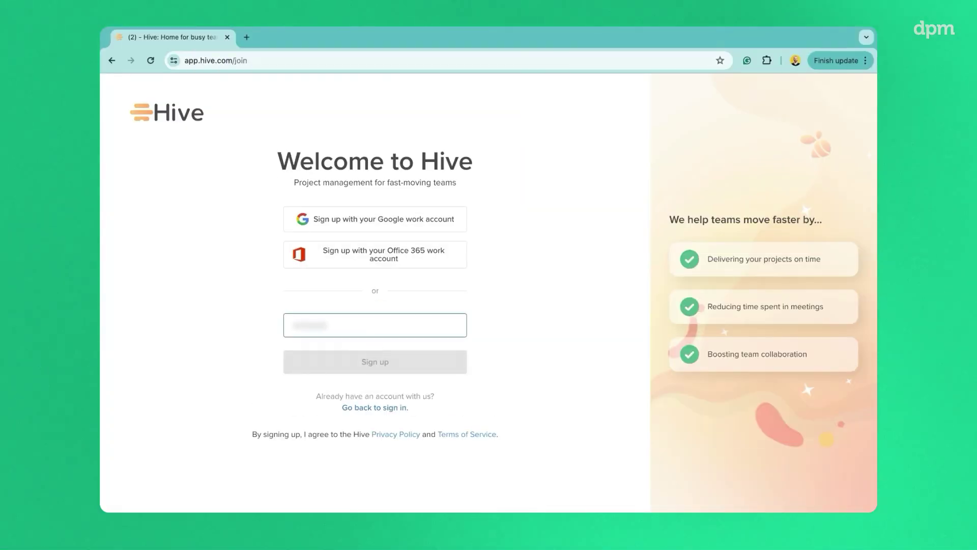
{"action": "type", "text": ".com"}
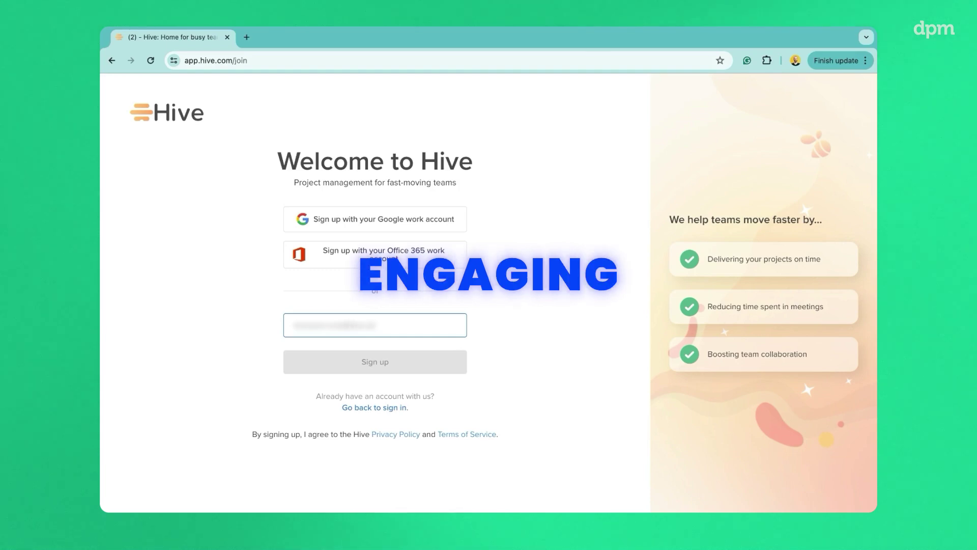
{"action": "key", "text": "Return"}
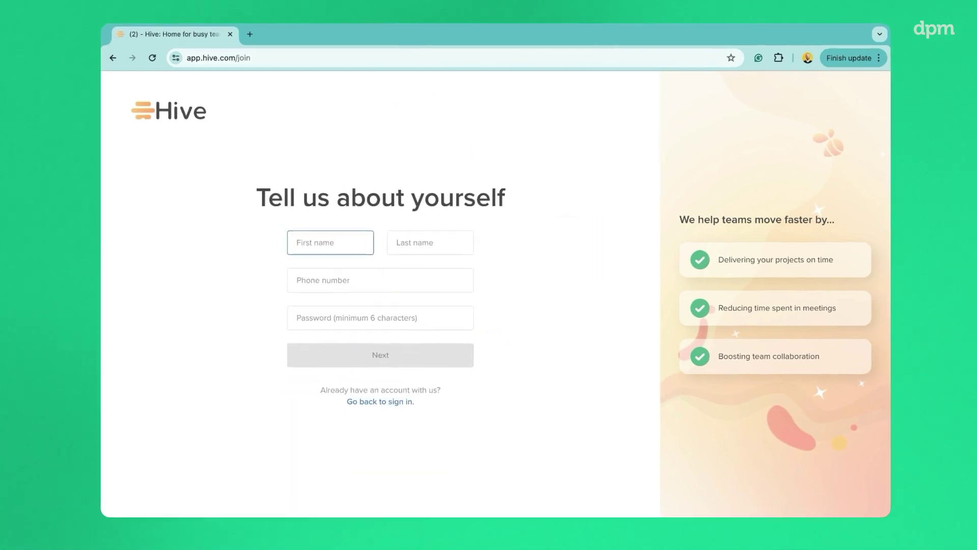
Step: Fill in your name, phone number and account password, then continue
{"action": "type", "text": "Hermann"}
{"action": "key", "text": "Tab"}
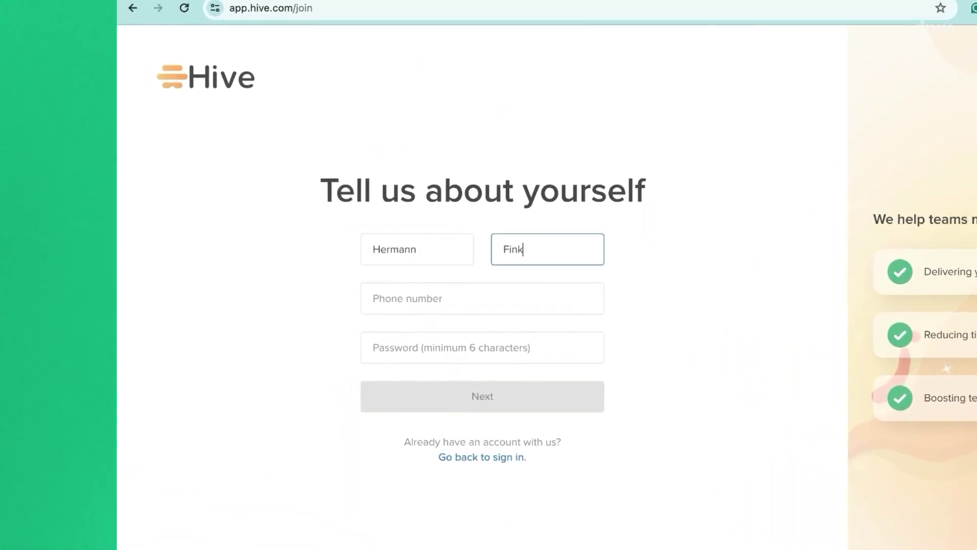
{"action": "key", "text": "Tab"}
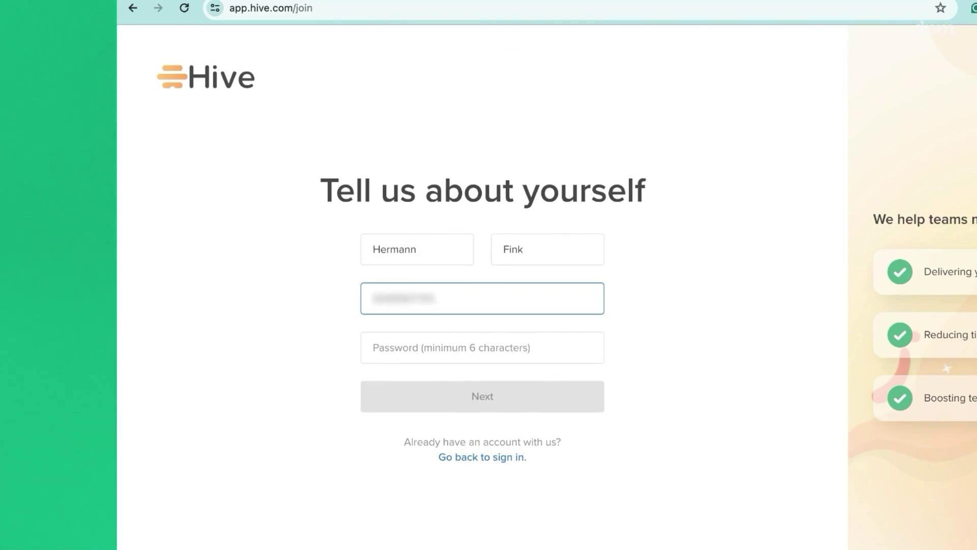
{"action": "key", "text": "Tab"}
{"action": "type", "text": "Password"}
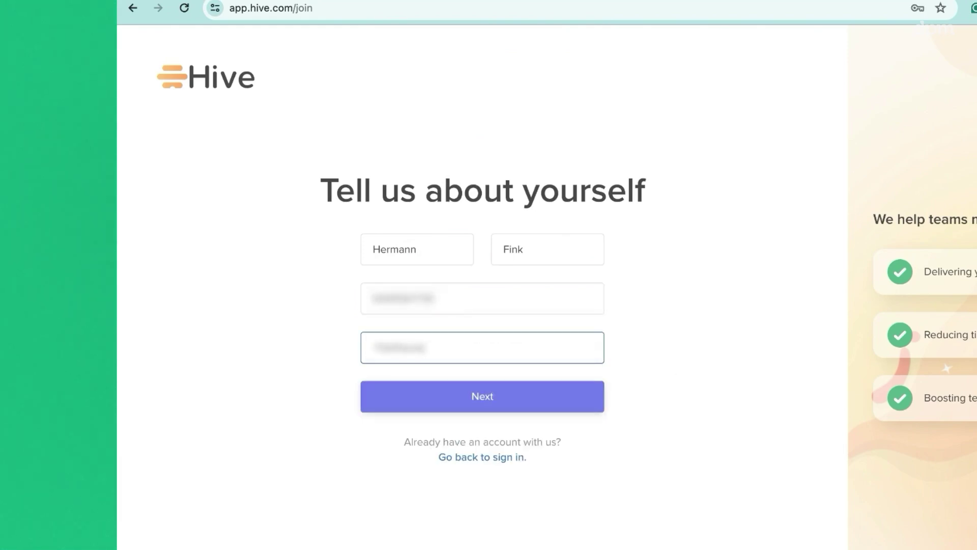
{"action": "left_click", "coordinate": [473, 405]}
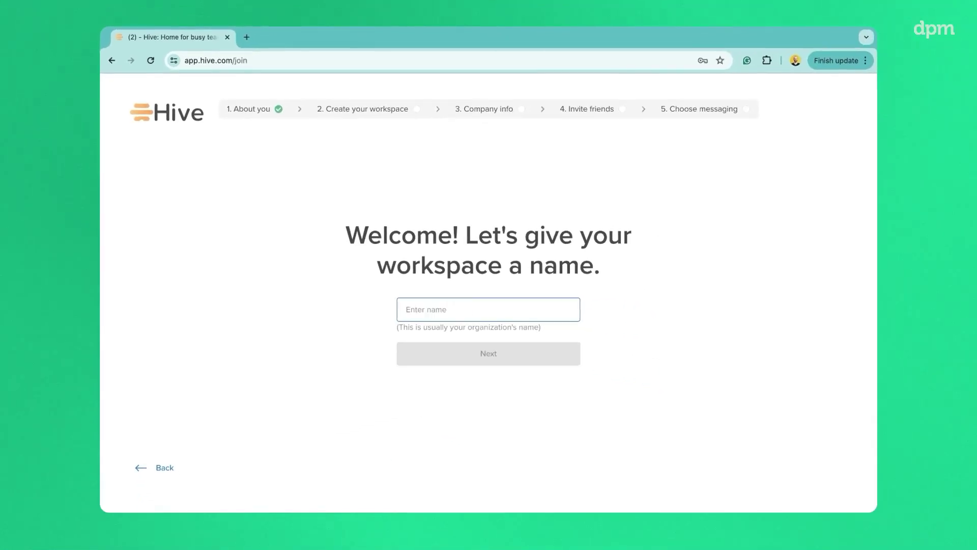
Step: Name the workspace 'The Digital Proje' and choose a 1-10 people team size
{"action": "type", "text": "The Digital Project Manager"}
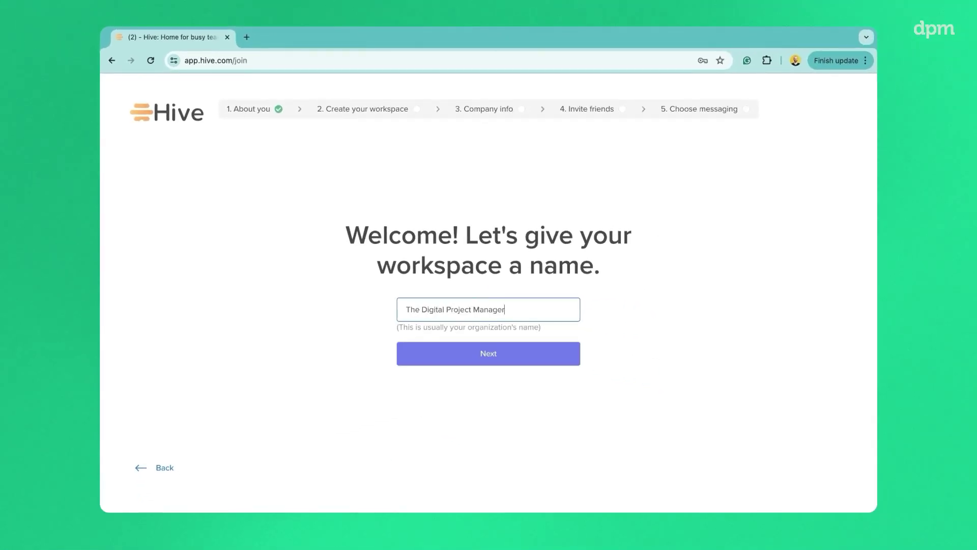
{"action": "key", "text": "Return"}
{"action": "left_click", "coordinate": [363, 318]}
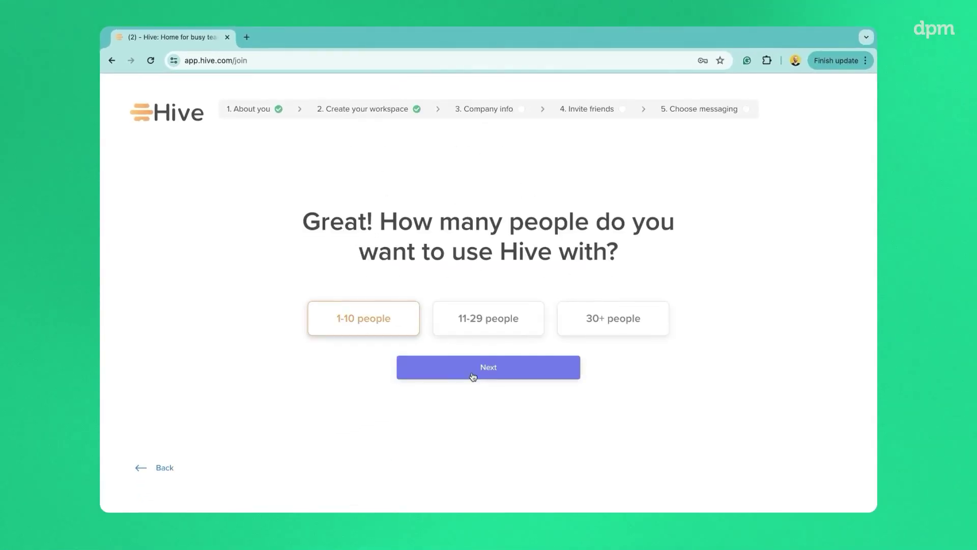
{"action": "left_click", "coordinate": [476, 367]}
Step: Pick 'Create Gantt Charts' as the goal and 'Use Hive messaging', then finish onboarding
{"action": "left_click", "coordinate": [494, 336]}
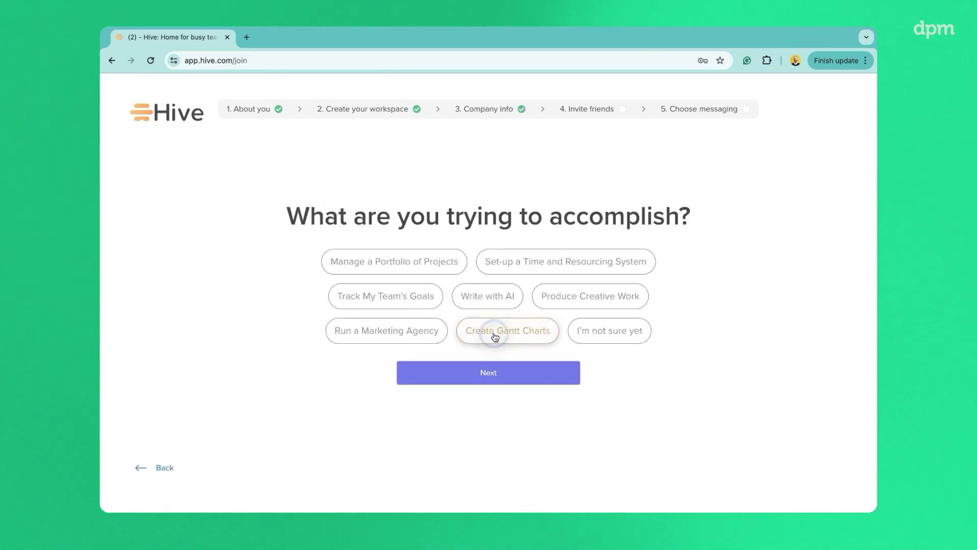
{"action": "left_click", "coordinate": [526, 376]}
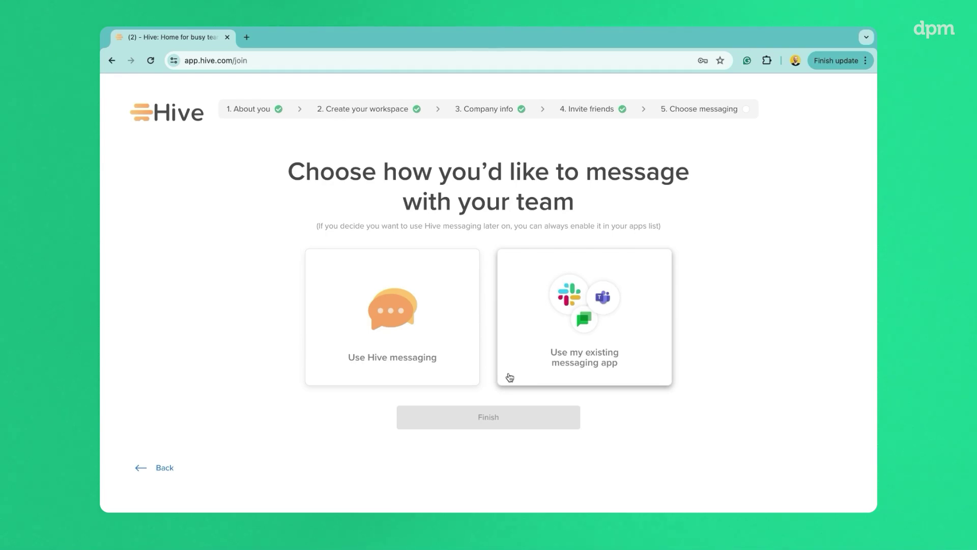
{"action": "left_click", "coordinate": [395, 315]}
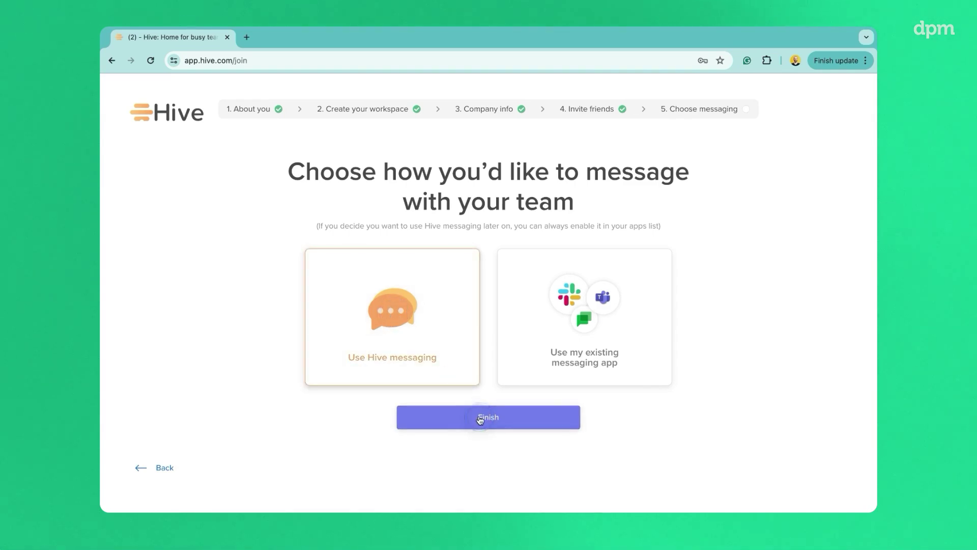
{"action": "left_click", "coordinate": [480, 419]}
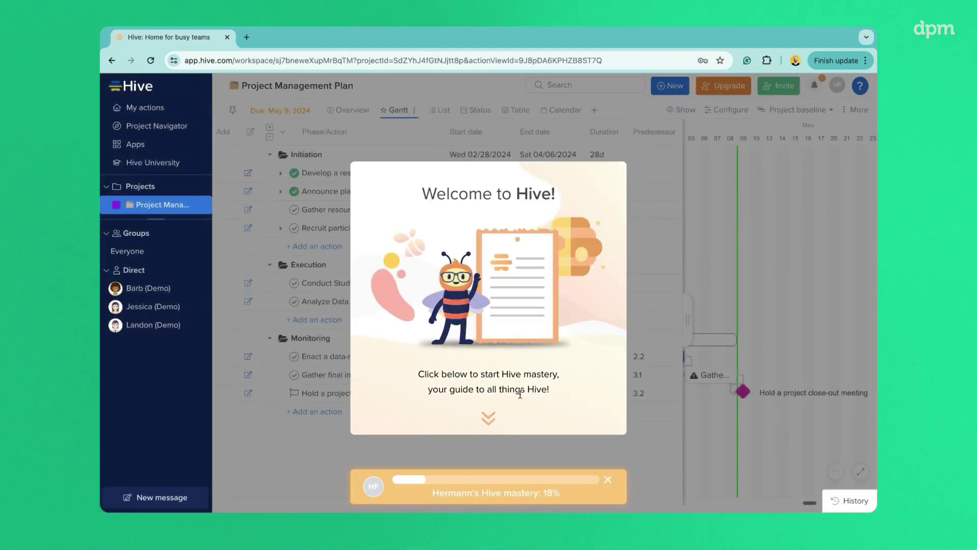
Step: Review the Hive mastery checklist's first-action hint, then open Hive University
{"action": "left_click", "coordinate": [482, 423]}
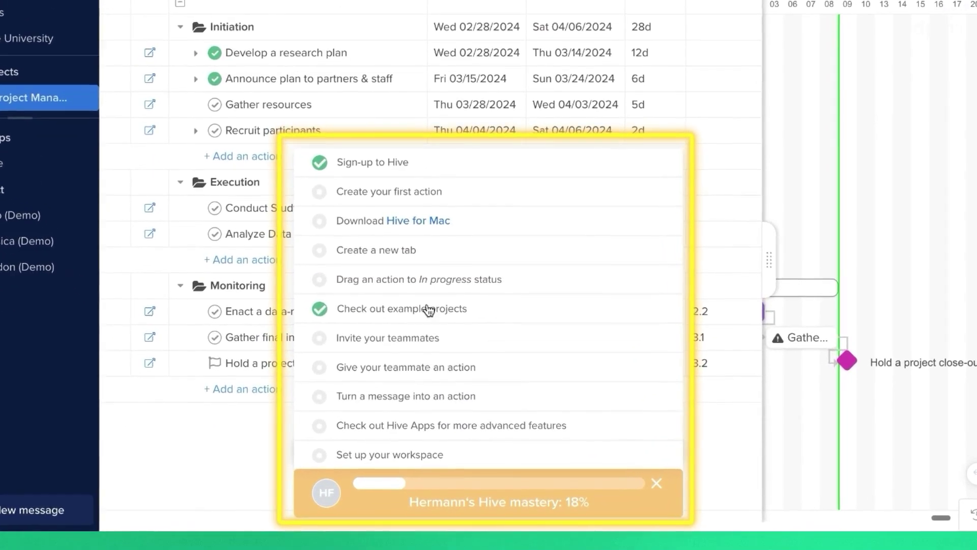
{"action": "left_click", "coordinate": [394, 193]}
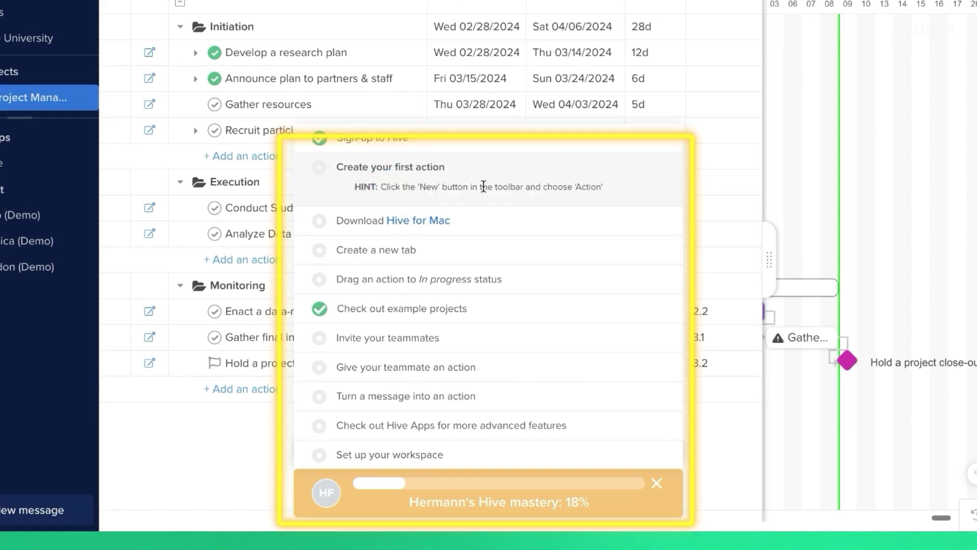
{"action": "left_click", "coordinate": [280, 439]}
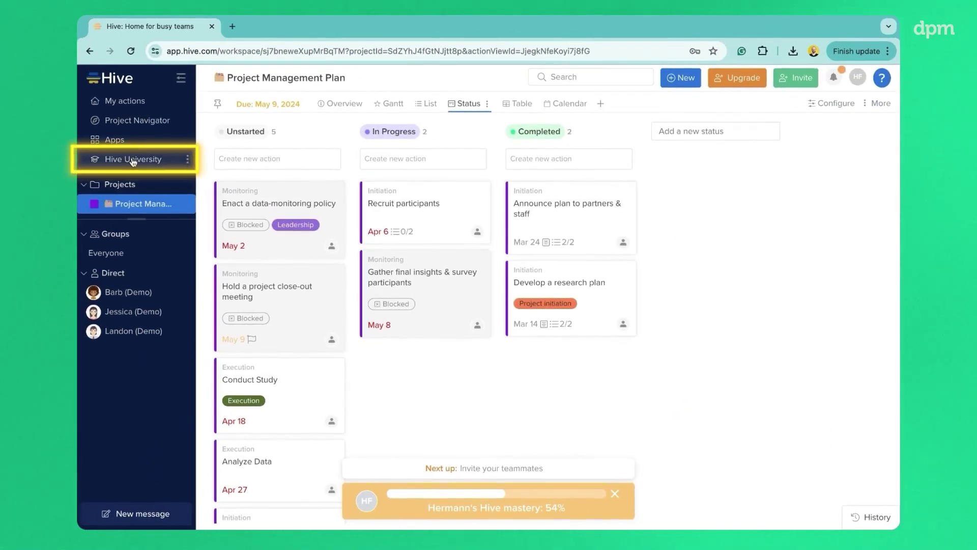
{"action": "left_click", "coordinate": [133, 159]}
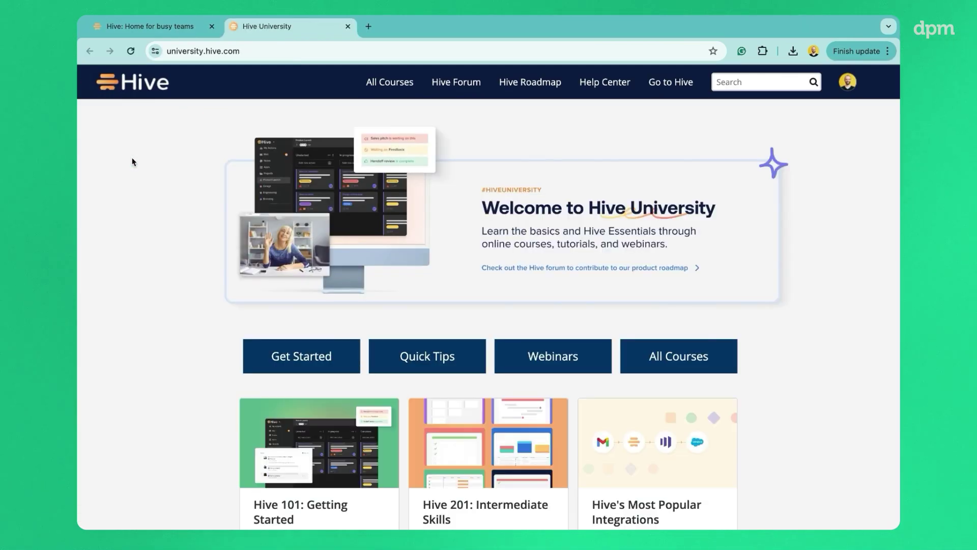
{"action": "scroll", "coordinate": [395, 283], "scroll_direction": "down", "scroll_amount": 3}
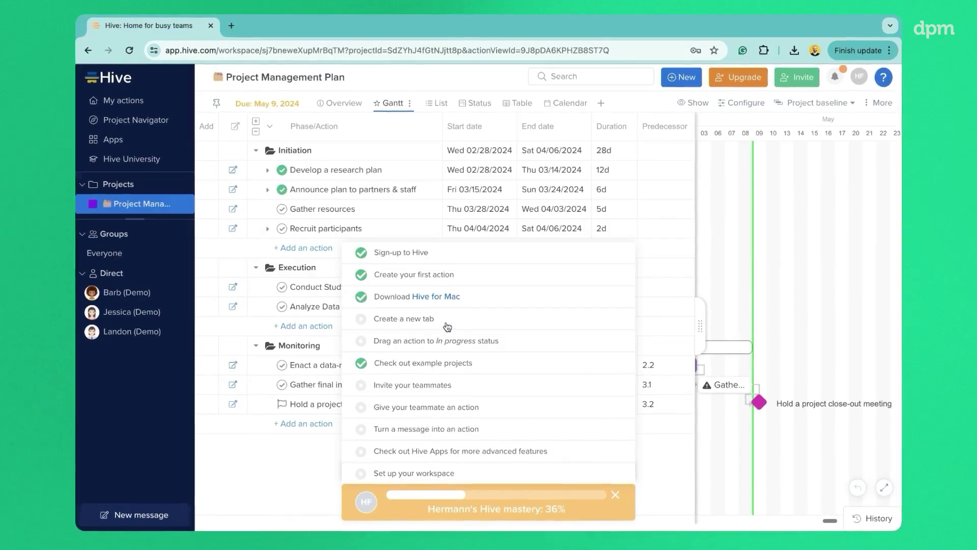
Step: Start a new view and move 'Gather final insights & survey participants' to In Progress, then open Invite
{"action": "left_click", "coordinate": [601, 102]}
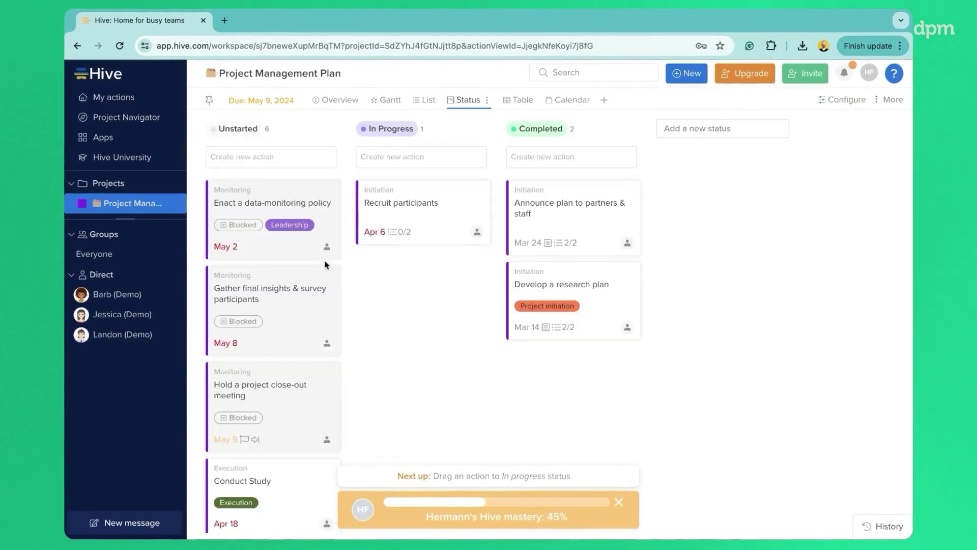
{"action": "left_click_drag", "start_coordinate": [264, 290], "coordinate": [458, 277]}
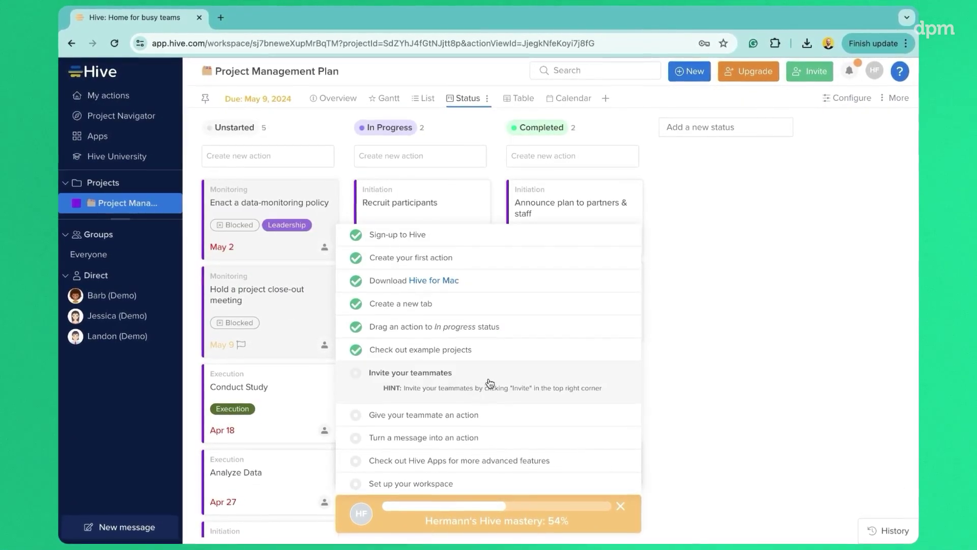
{"action": "left_click", "coordinate": [793, 72]}
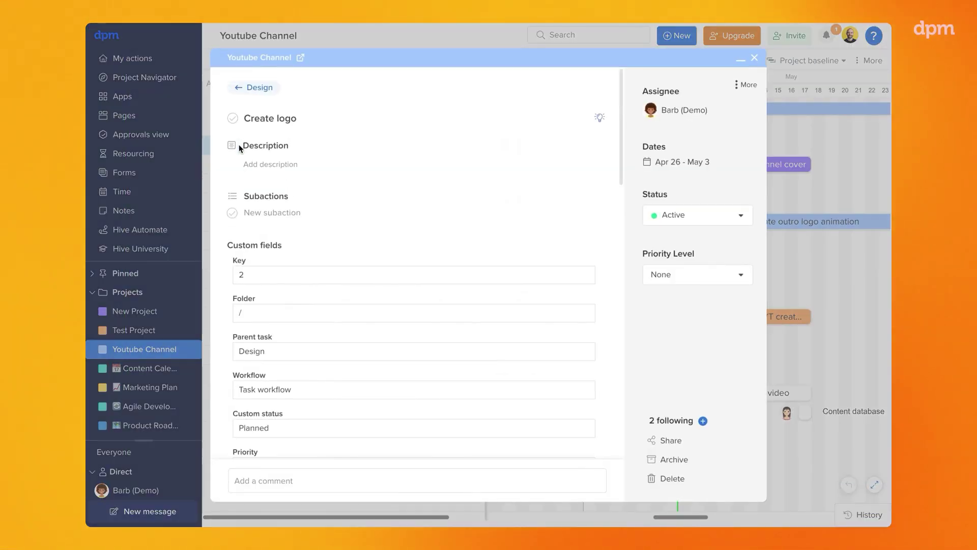
Step: Post an 'FYI' comment on Create logo that mentions a teammate
{"action": "scroll", "coordinate": [512, 204], "scroll_direction": "down", "scroll_amount": 10}
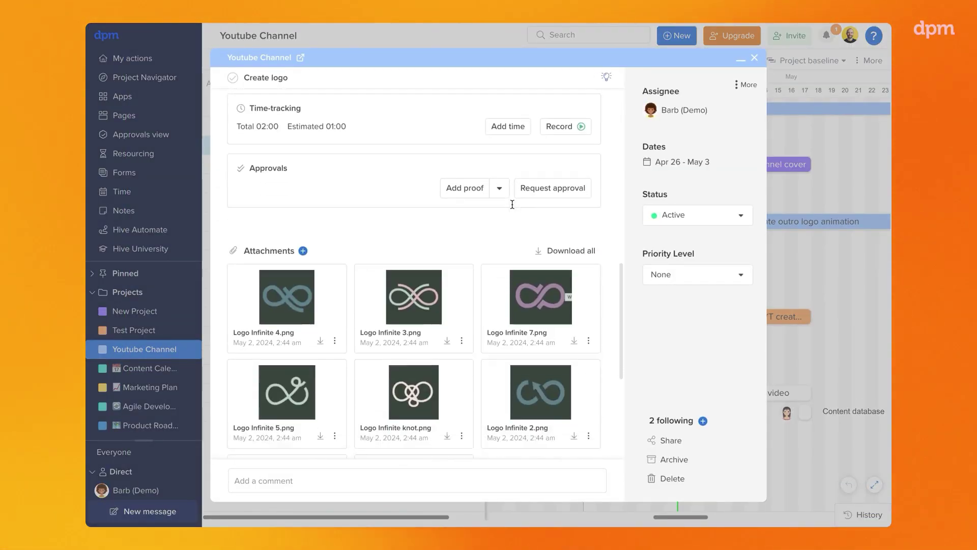
{"action": "scroll", "coordinate": [512, 204], "scroll_direction": "down", "scroll_amount": 5}
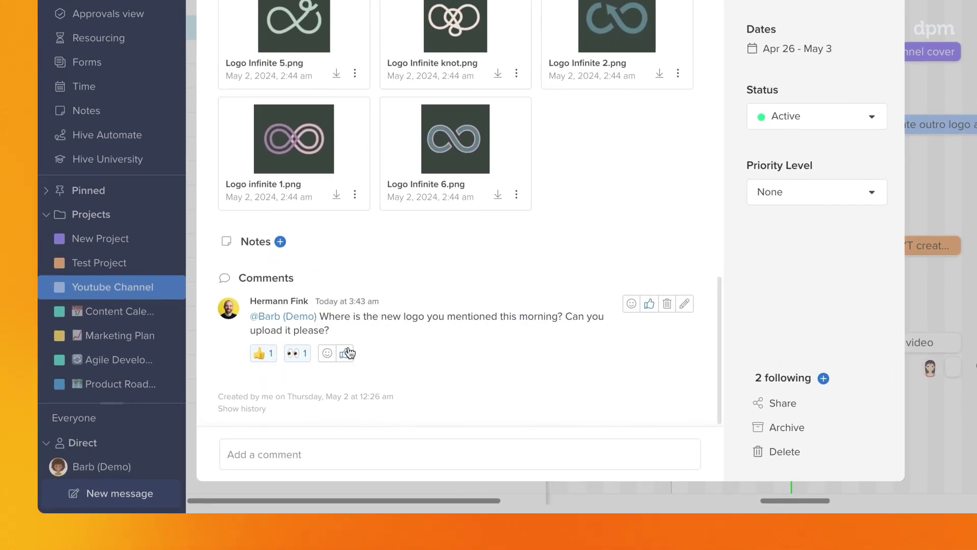
{"action": "left_click", "coordinate": [327, 452]}
{"action": "type", "text": "@Jess"}
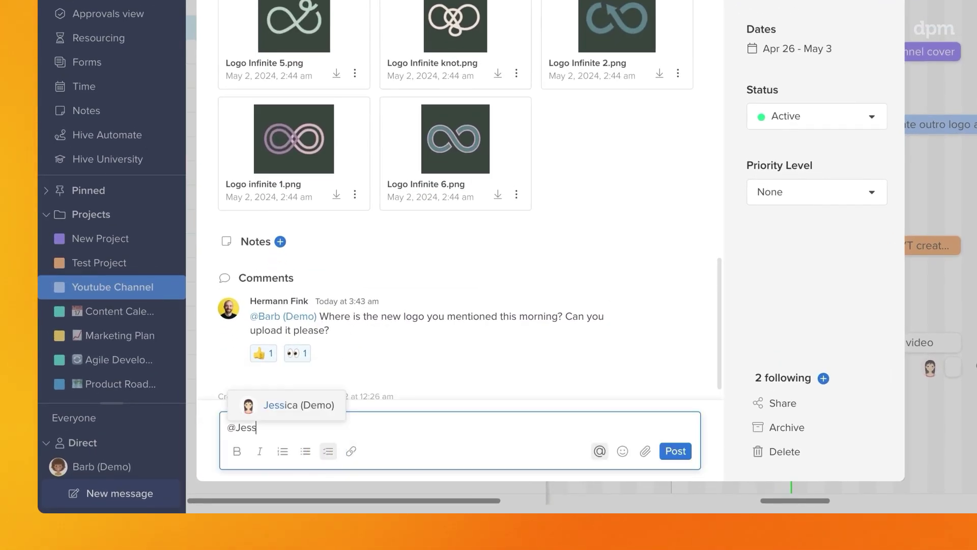
{"action": "key", "text": "Return"}
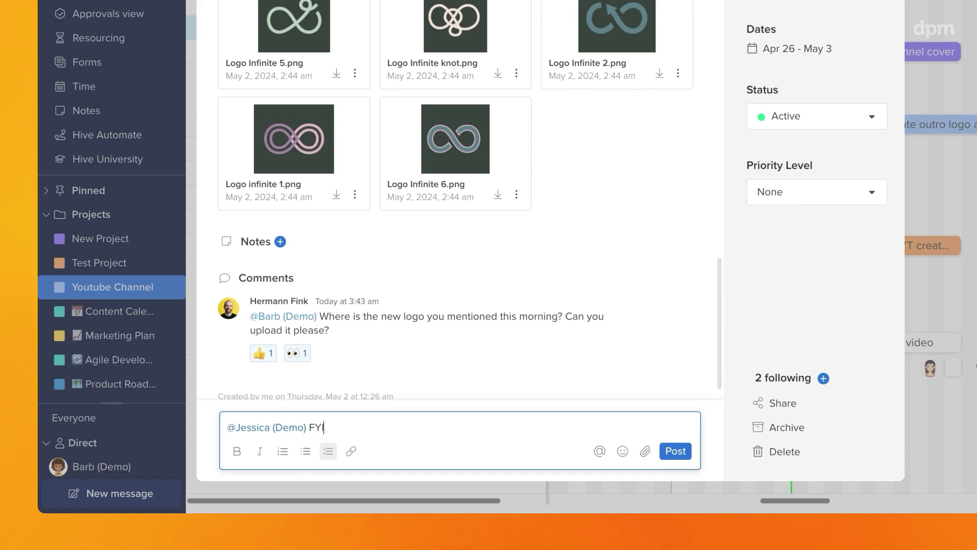
{"action": "left_click", "coordinate": [670, 450]}
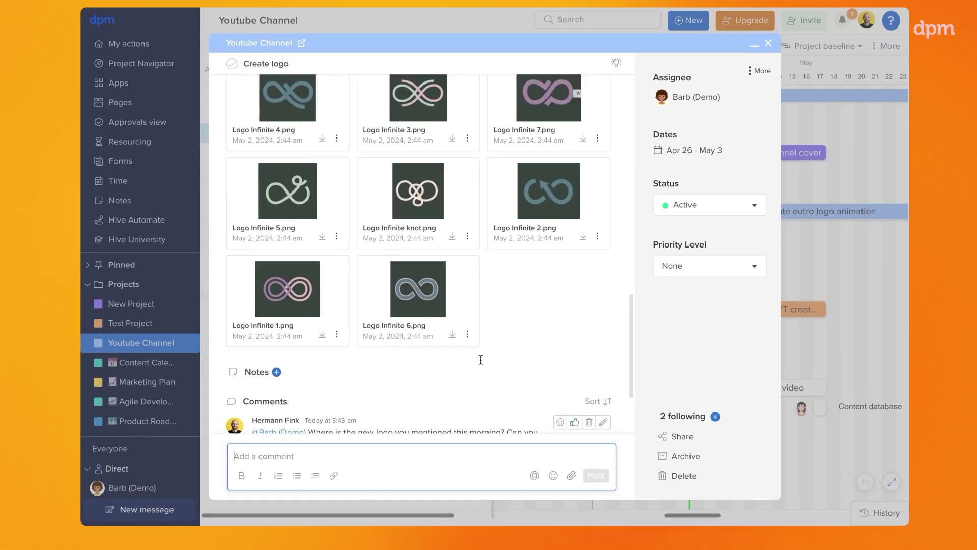
Step: Check the Attachments '+' options, dismiss them, and close the action to return to the Gantt chart
{"action": "scroll", "coordinate": [411, 277], "scroll_direction": "up", "scroll_amount": 10}
{"action": "left_click", "coordinate": [302, 196]}
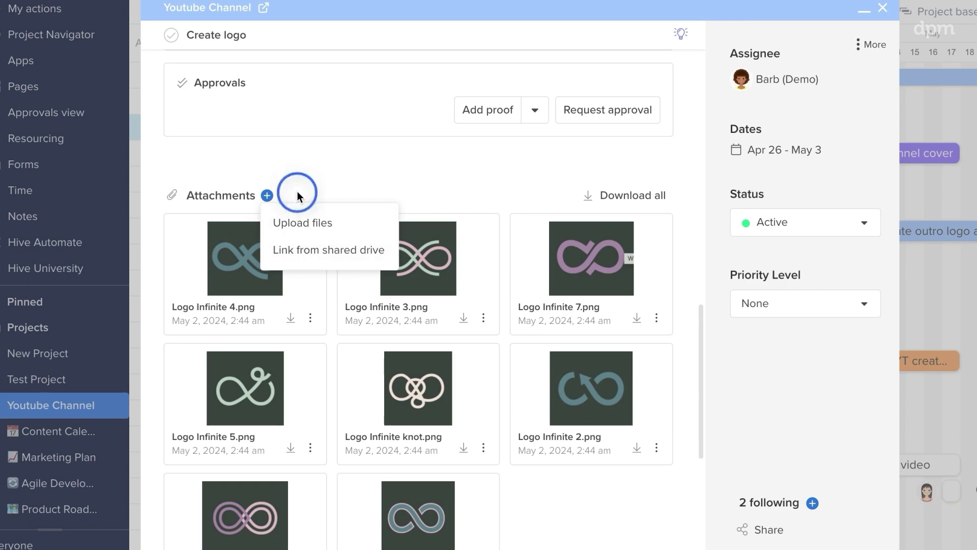
{"action": "left_click", "coordinate": [297, 194]}
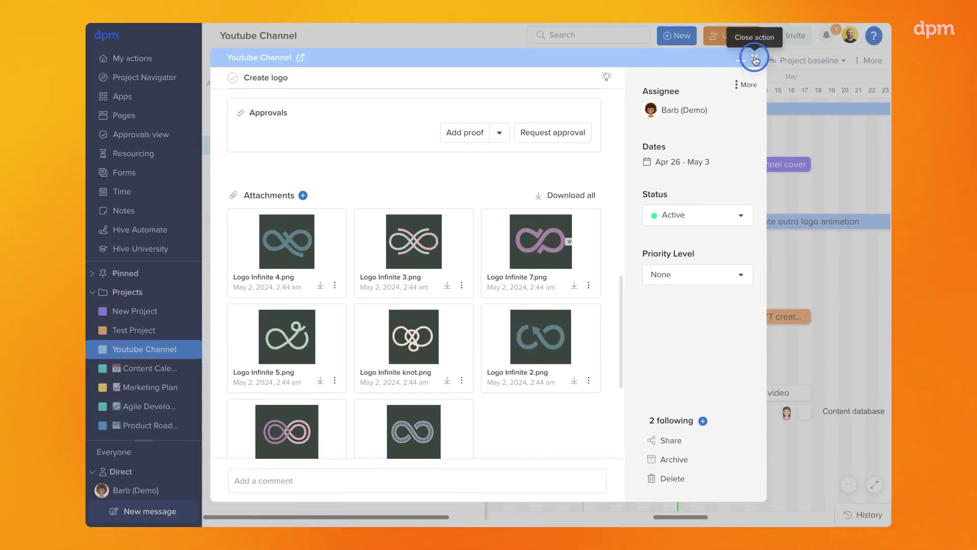
{"action": "left_click", "coordinate": [754, 58]}
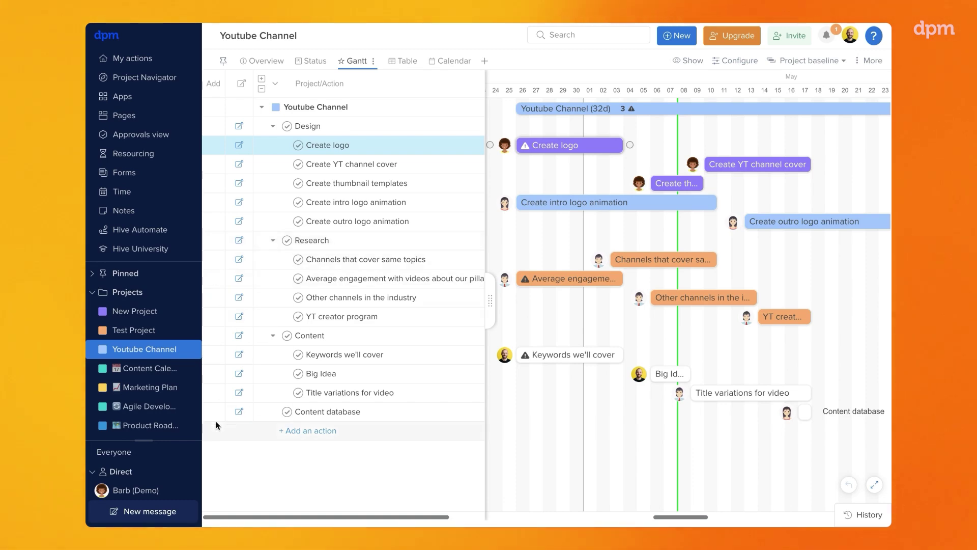
{"action": "left_click", "coordinate": [166, 513]}
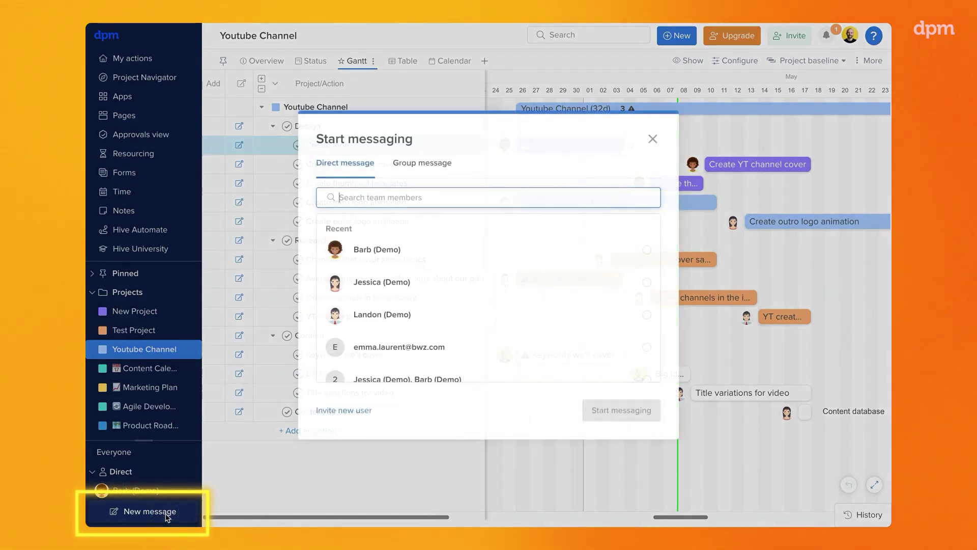
{"action": "left_click", "coordinate": [426, 171]}
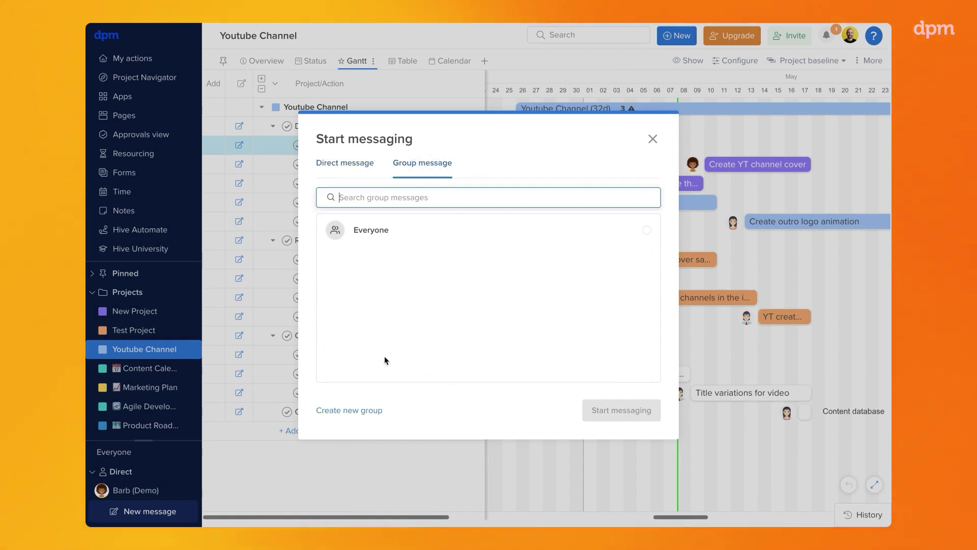
{"action": "left_click", "coordinate": [362, 416]}
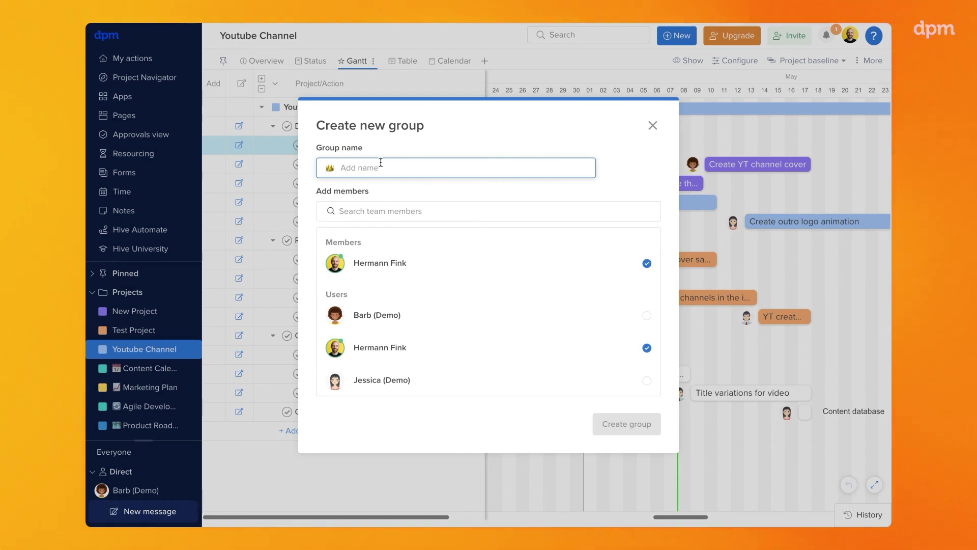
{"action": "type", "text": "The A-team"}
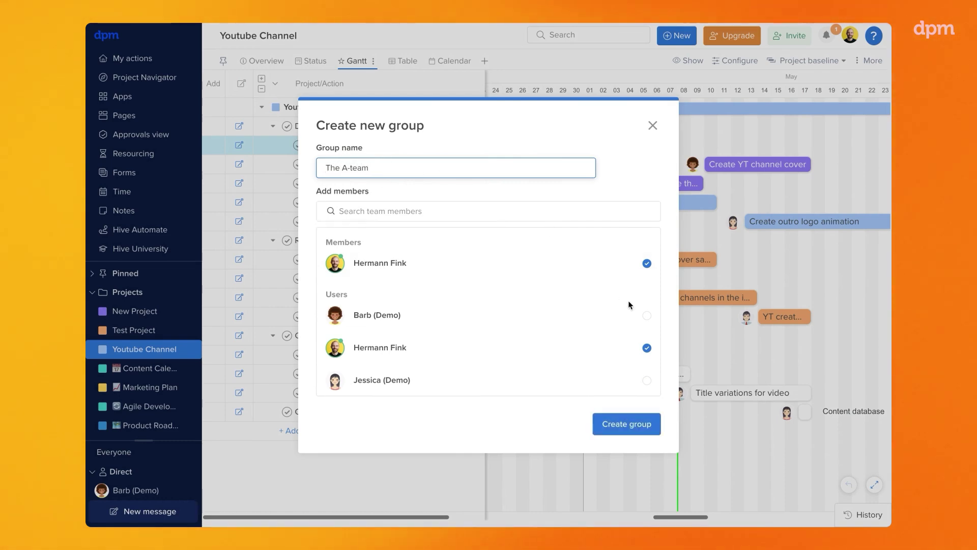
{"action": "left_click", "coordinate": [646, 381]}
{"action": "scroll", "coordinate": [649, 387], "scroll_direction": "down", "scroll_amount": 1}
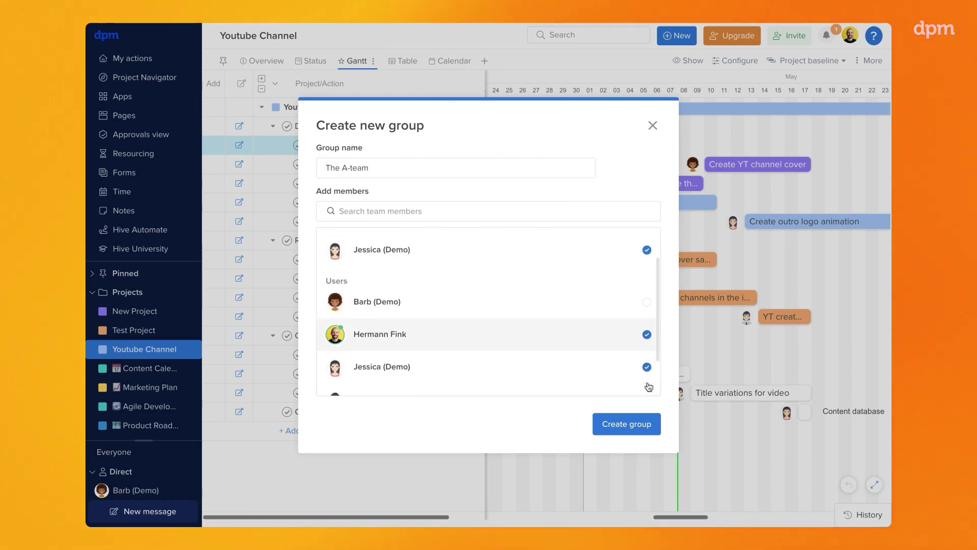
{"action": "scroll", "coordinate": [649, 387], "scroll_direction": "down", "scroll_amount": 1}
{"action": "left_click", "coordinate": [646, 358]}
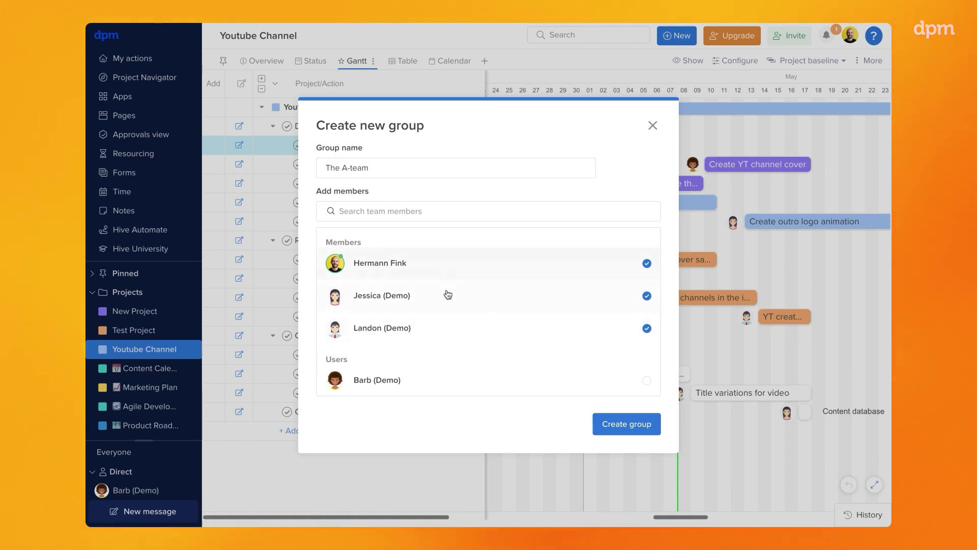
{"action": "left_click", "coordinate": [652, 126]}
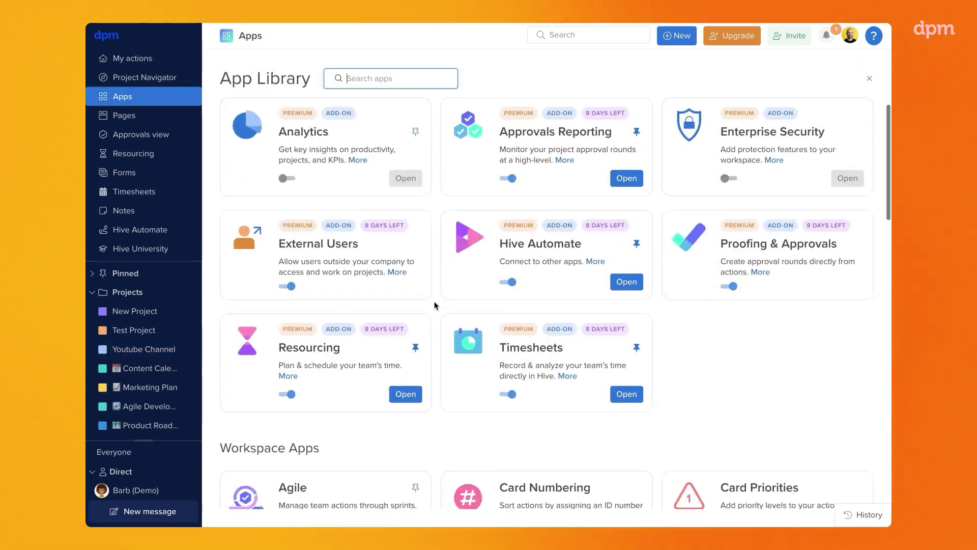
Step: Turn on the Time-tracking app for all projects
{"action": "scroll", "coordinate": [434, 306], "scroll_direction": "down", "scroll_amount": 12}
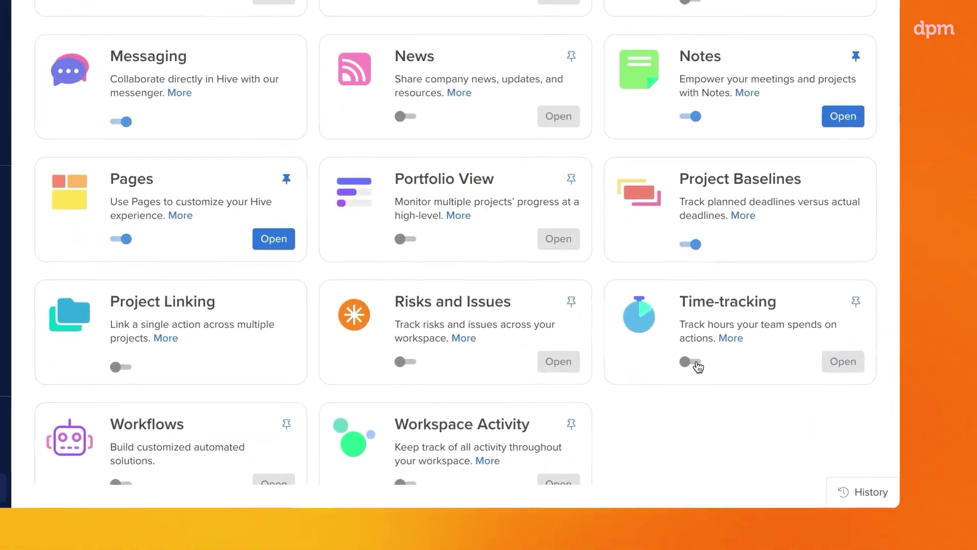
{"action": "left_click", "coordinate": [693, 363]}
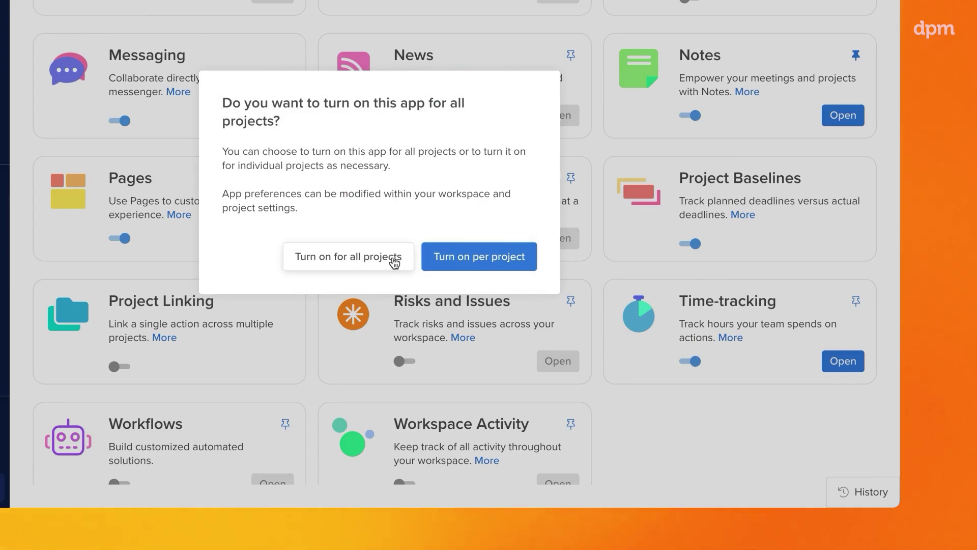
{"action": "left_click", "coordinate": [394, 258]}
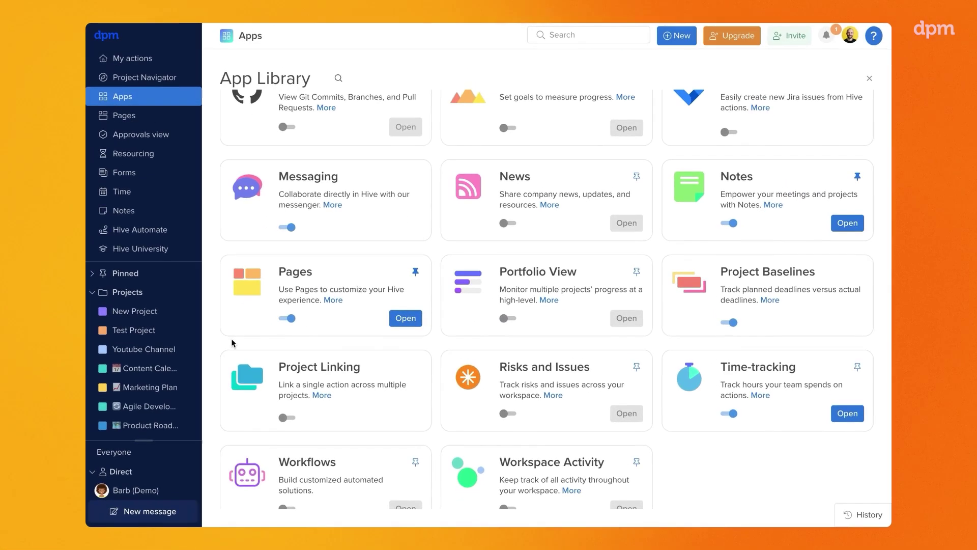
Step: Start the timer on Marketing Plan's 'How to Build Trust On Your Team' action and reopen it from the header timer
{"action": "left_click", "coordinate": [145, 390]}
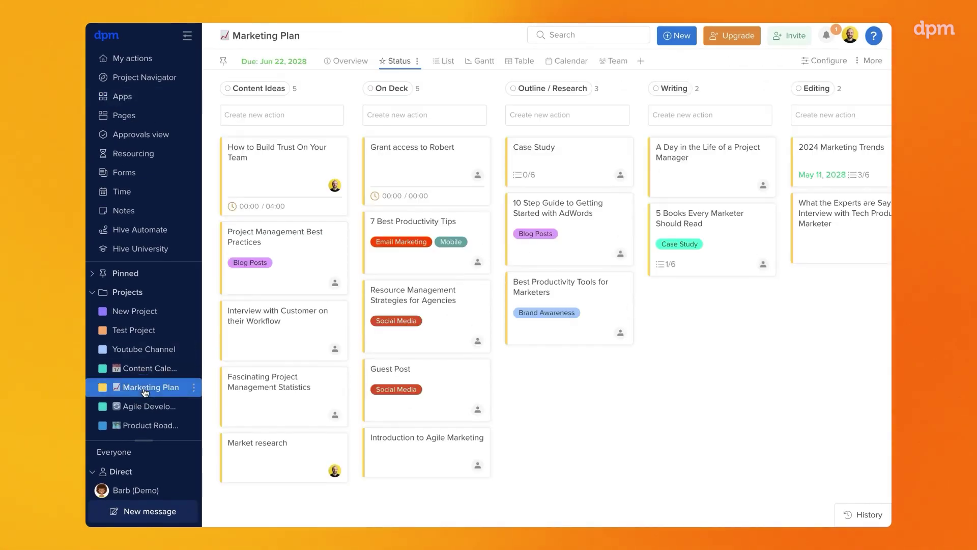
{"action": "left_click", "coordinate": [275, 162]}
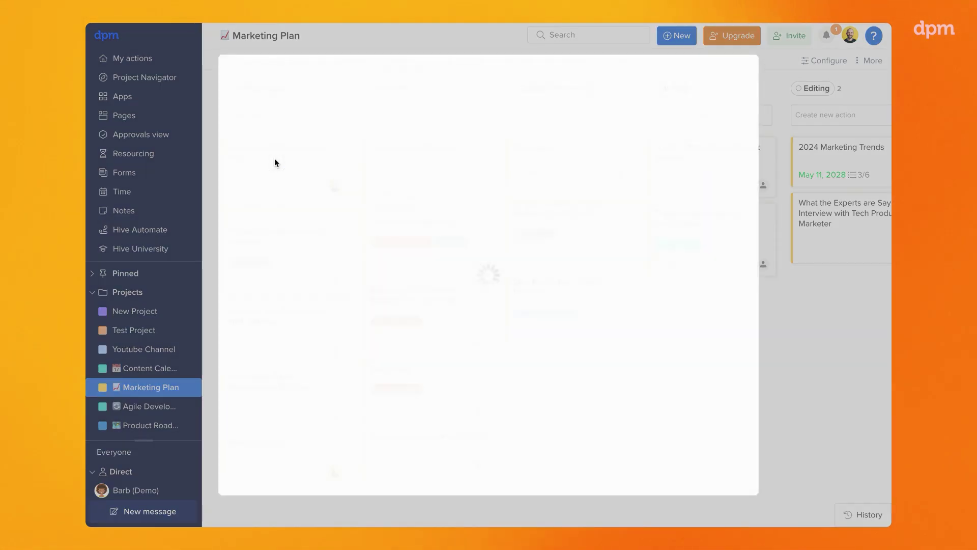
{"action": "scroll", "coordinate": [407, 312], "scroll_direction": "down", "scroll_amount": 3}
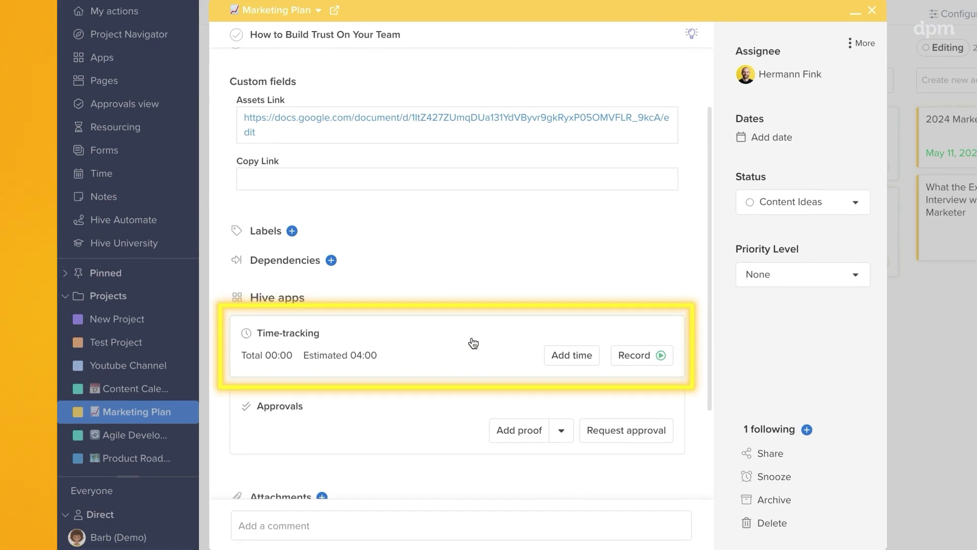
{"action": "left_click", "coordinate": [636, 356]}
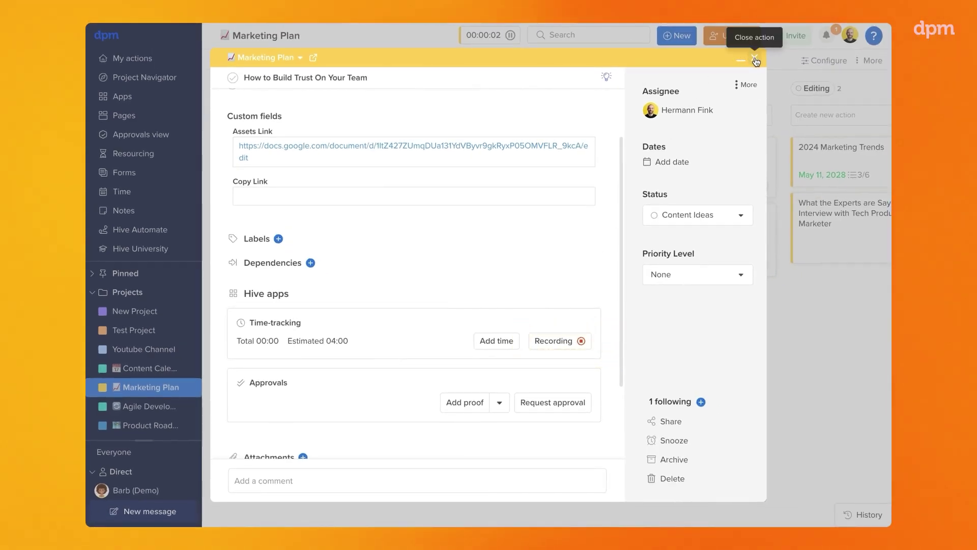
{"action": "left_click", "coordinate": [755, 58]}
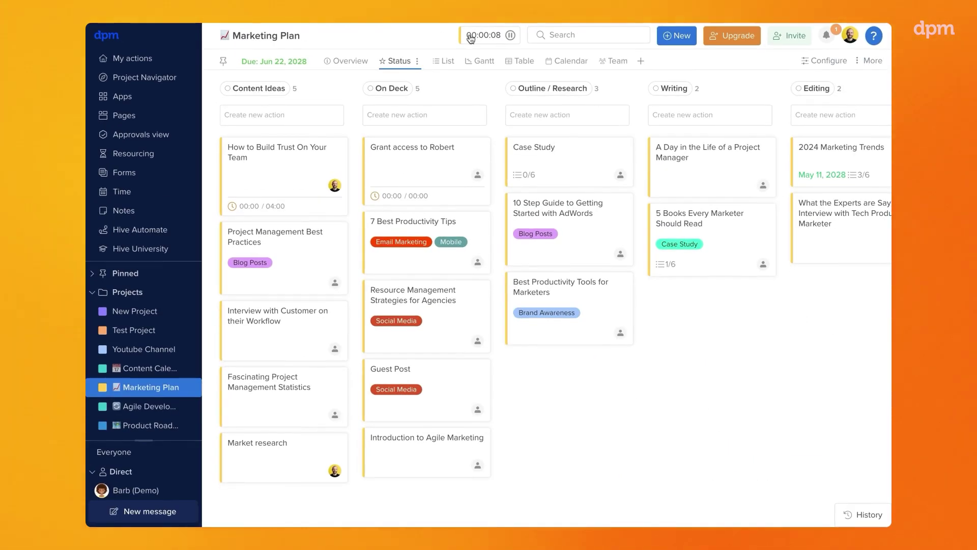
{"action": "left_click", "coordinate": [482, 36]}
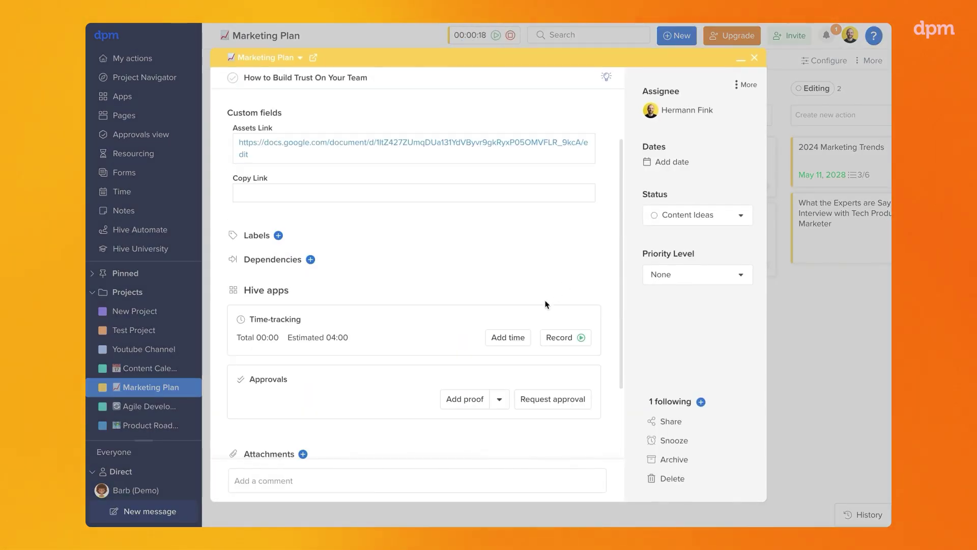
Step: Log 1h 30m of Billable time with a description on this action
{"action": "left_click", "coordinate": [508, 338]}
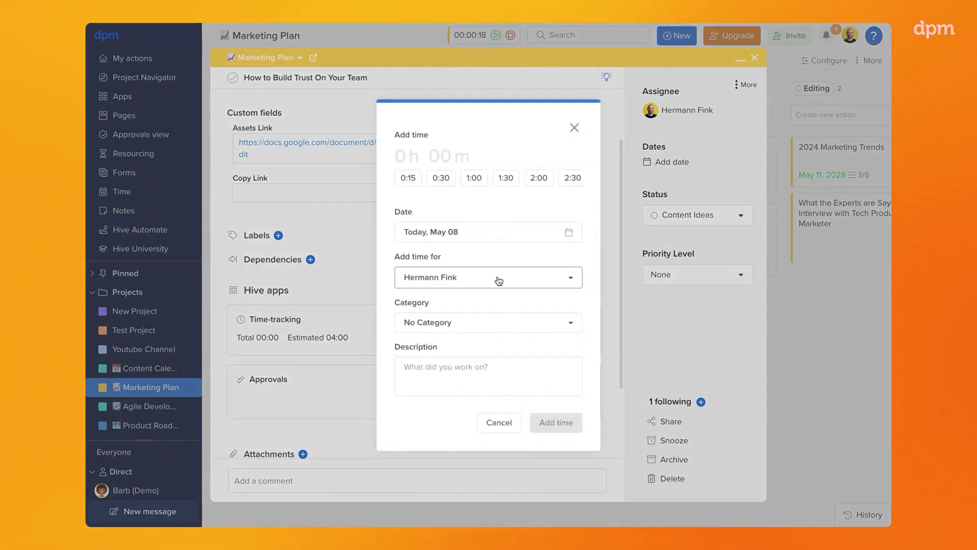
{"action": "left_click", "coordinate": [440, 179]}
{"action": "left_click", "coordinate": [506, 178]}
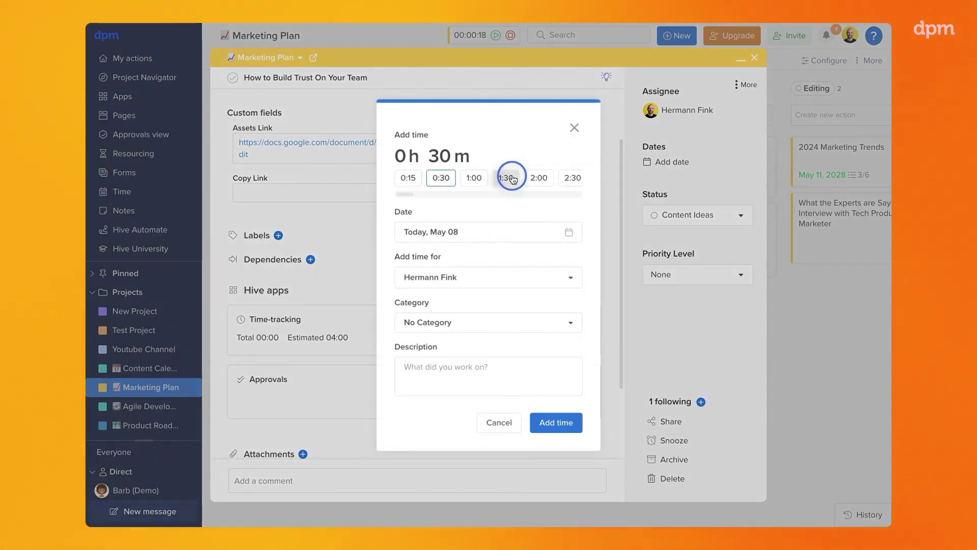
{"action": "left_click", "coordinate": [481, 323]}
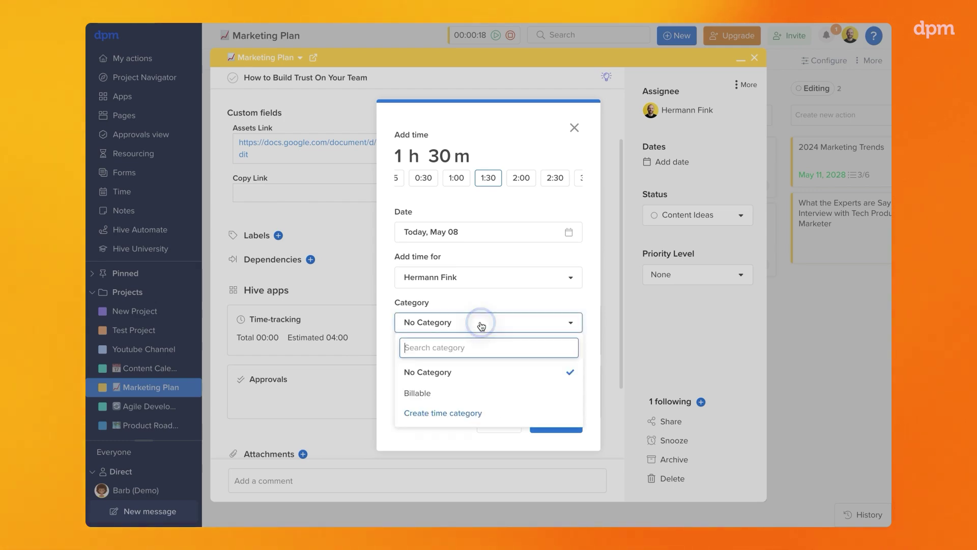
{"action": "left_click", "coordinate": [453, 397]}
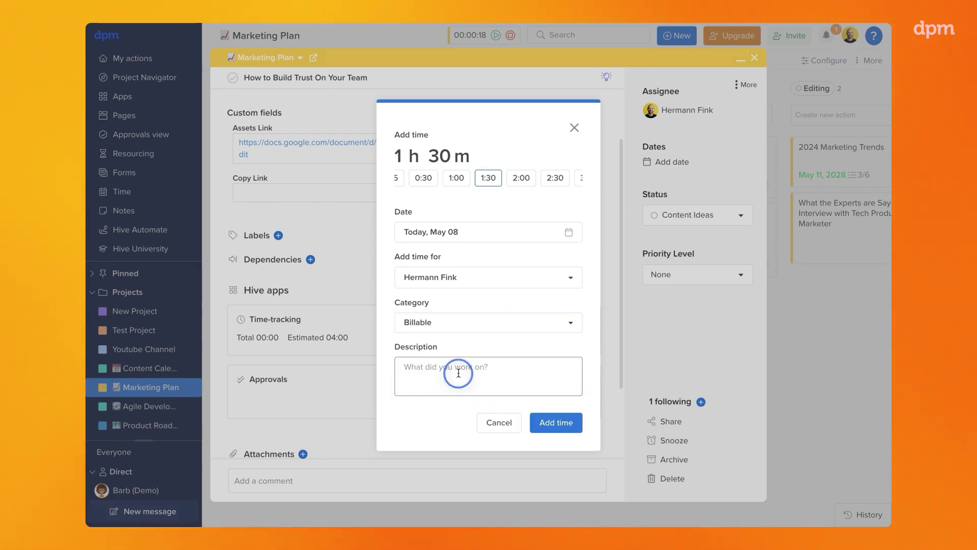
{"action": "left_click", "coordinate": [458, 372]}
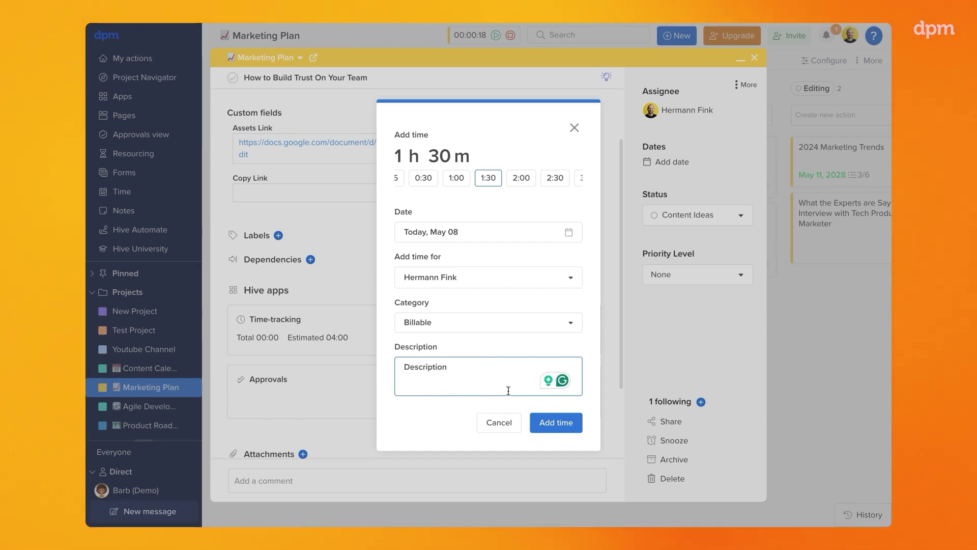
{"action": "left_click", "coordinate": [553, 425]}
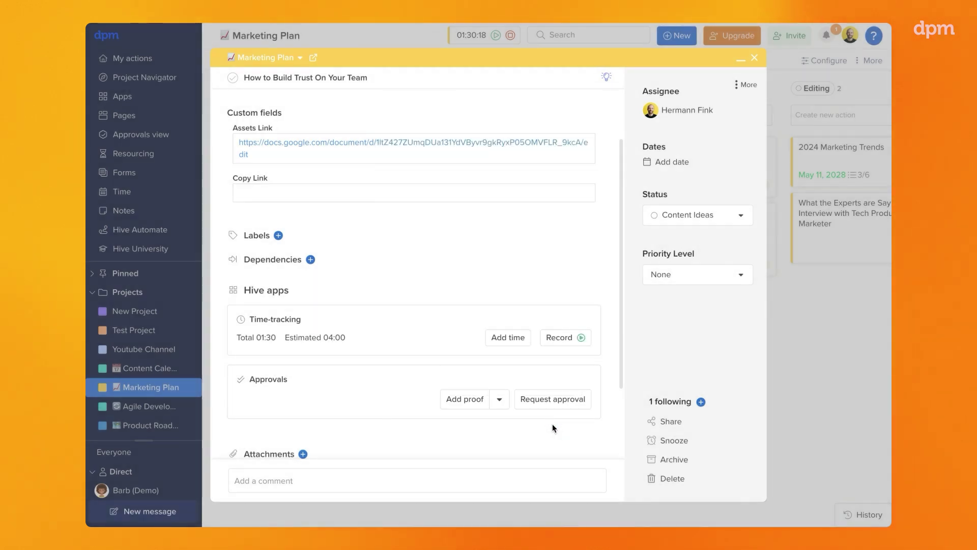
Step: Expand the time-tracking breakdown to see each person's individual time entries
{"action": "left_click", "coordinate": [322, 316]}
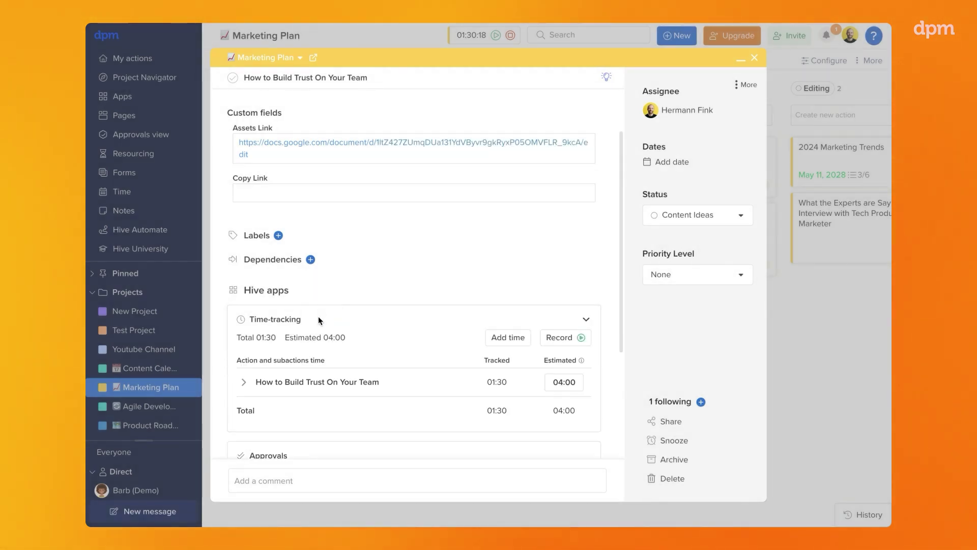
{"action": "left_click", "coordinate": [243, 382]}
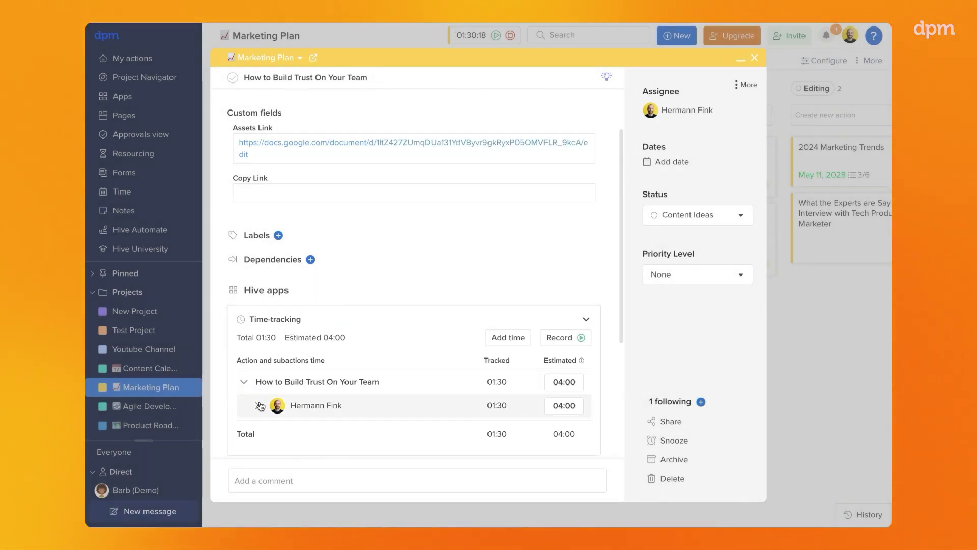
{"action": "left_click", "coordinate": [259, 406]}
{"action": "scroll", "coordinate": [262, 407], "scroll_direction": "down", "scroll_amount": 1}
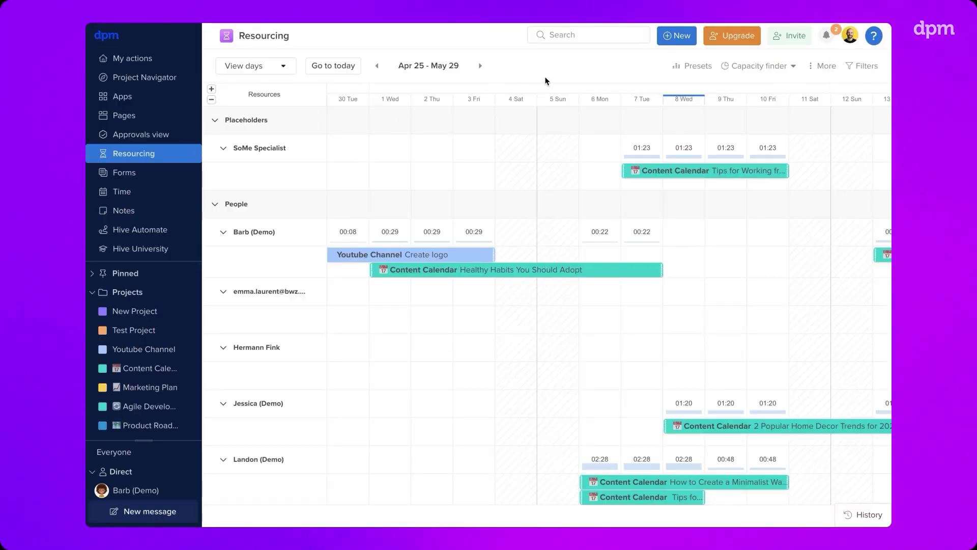
Step: Clear all people from the Resourcing filter and move the bottom Content Calendar task a few days earlier
{"action": "left_click", "coordinate": [856, 72]}
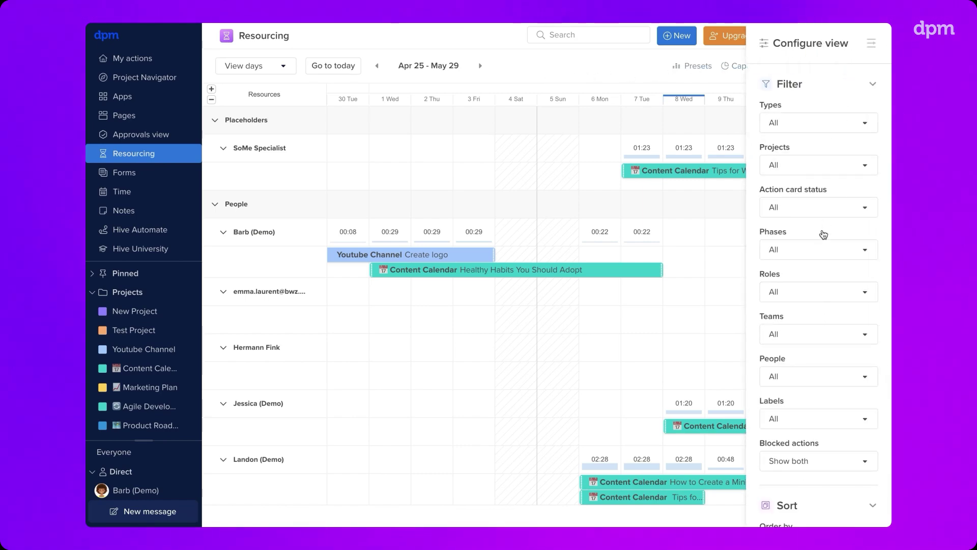
{"action": "left_click", "coordinate": [809, 377]}
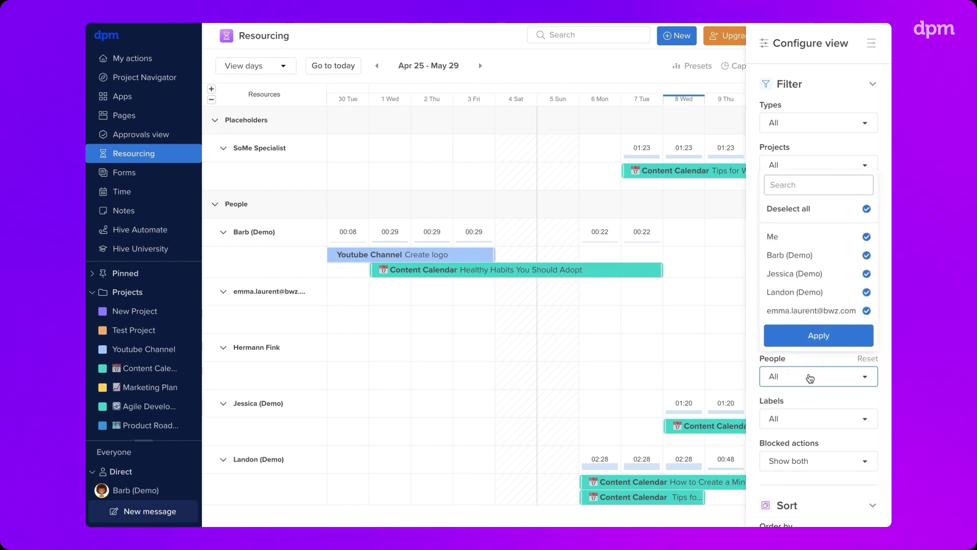
{"action": "left_click", "coordinate": [792, 209]}
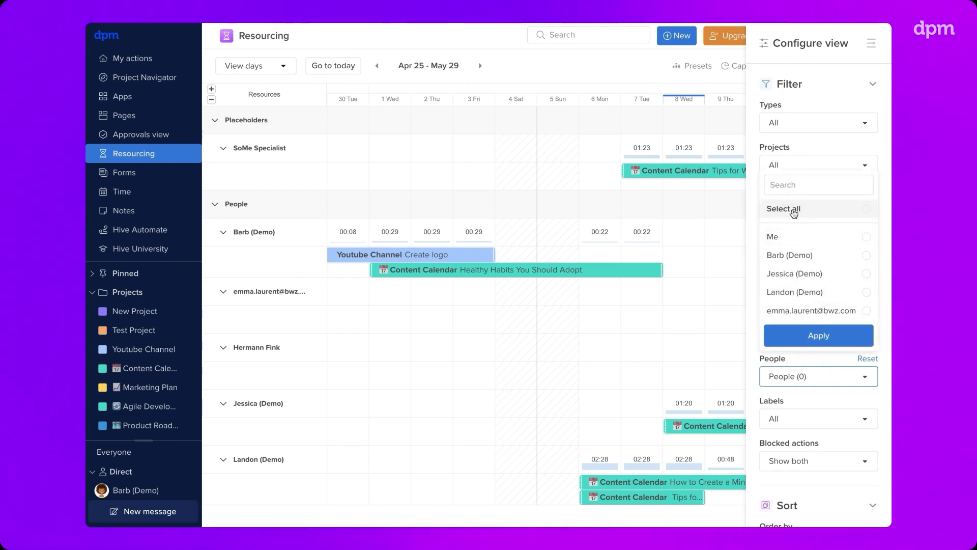
{"action": "left_click", "coordinate": [692, 356]}
{"action": "mouse_move", "coordinate": [599, 502]}
{"action": "left_click_drag", "start_coordinate": [598, 503], "coordinate": [458, 494]}
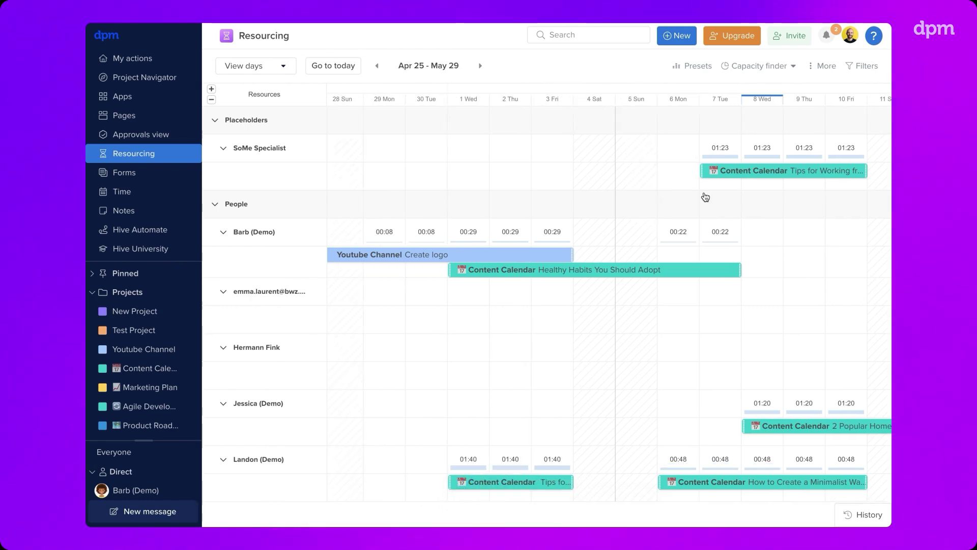
Step: Create a 'Digital Strategist' placeholder in Resourcing settings and expand its timeline row
{"action": "left_click", "coordinate": [815, 66]}
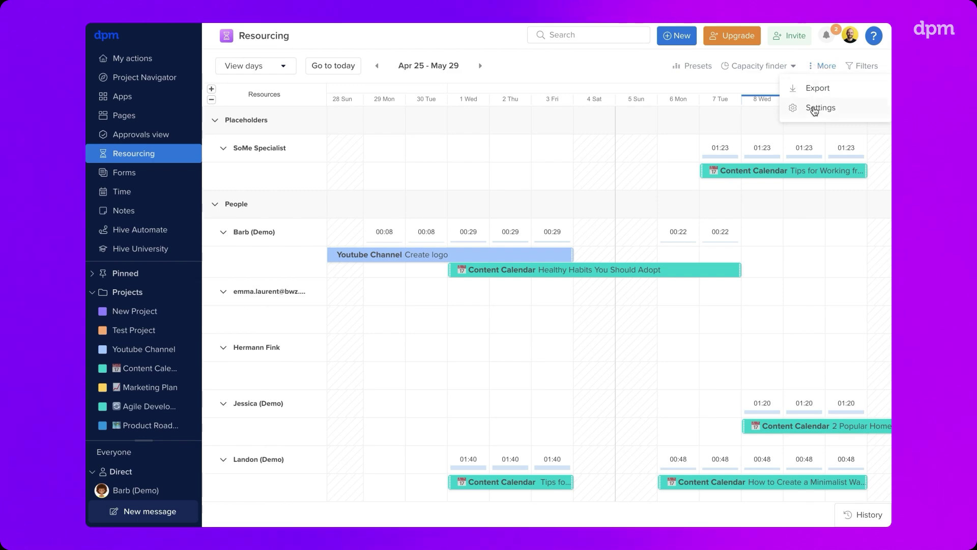
{"action": "left_click", "coordinate": [815, 110]}
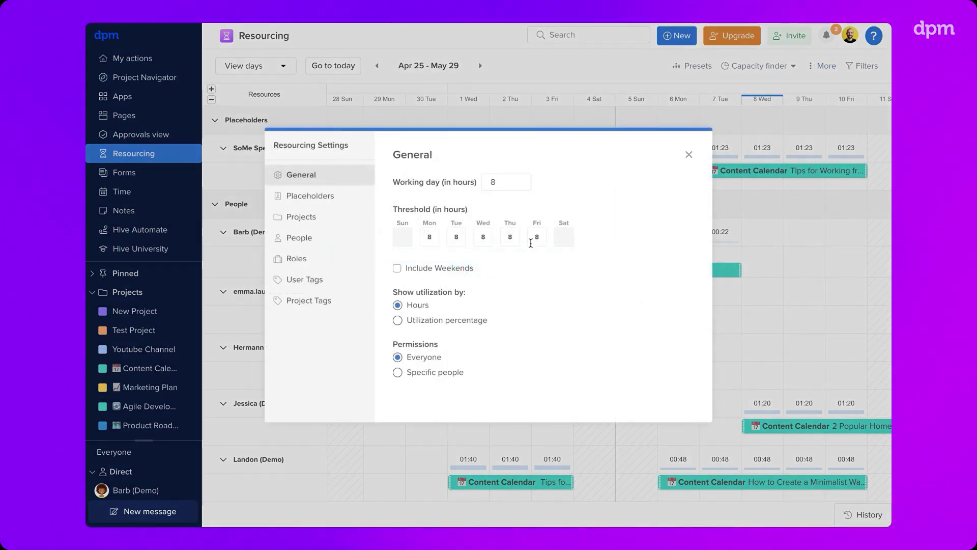
{"action": "left_click", "coordinate": [343, 202]}
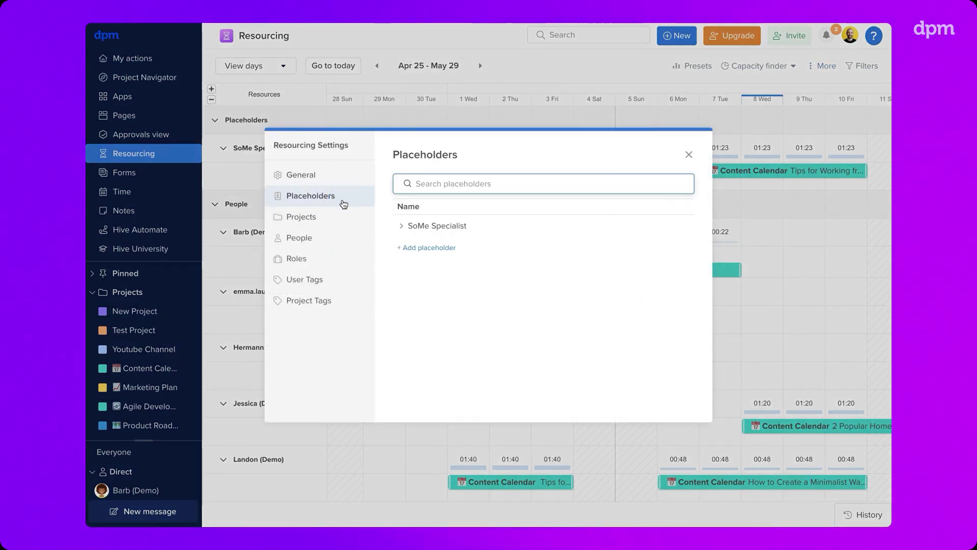
{"action": "left_click", "coordinate": [427, 248]}
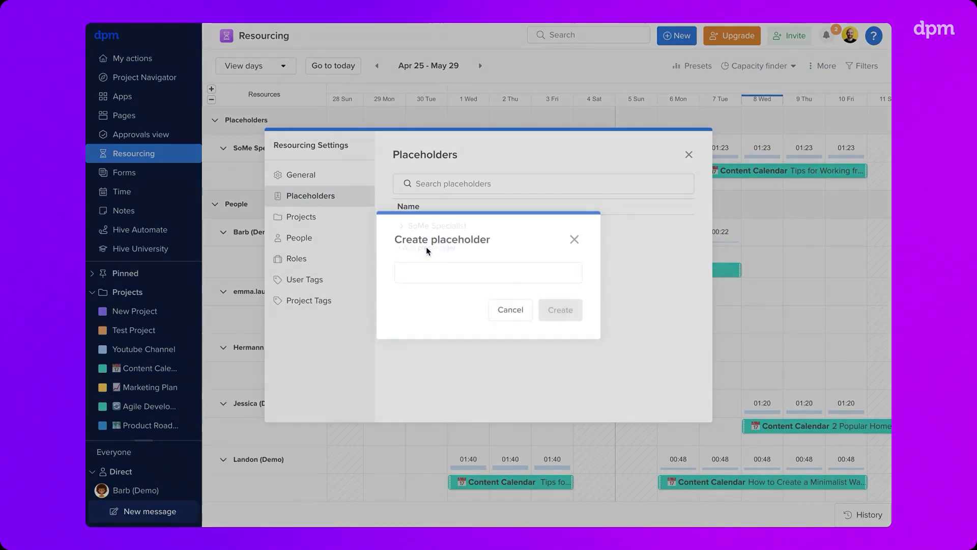
{"action": "left_click", "coordinate": [427, 271]}
{"action": "type", "text": "Digital Strategis"}
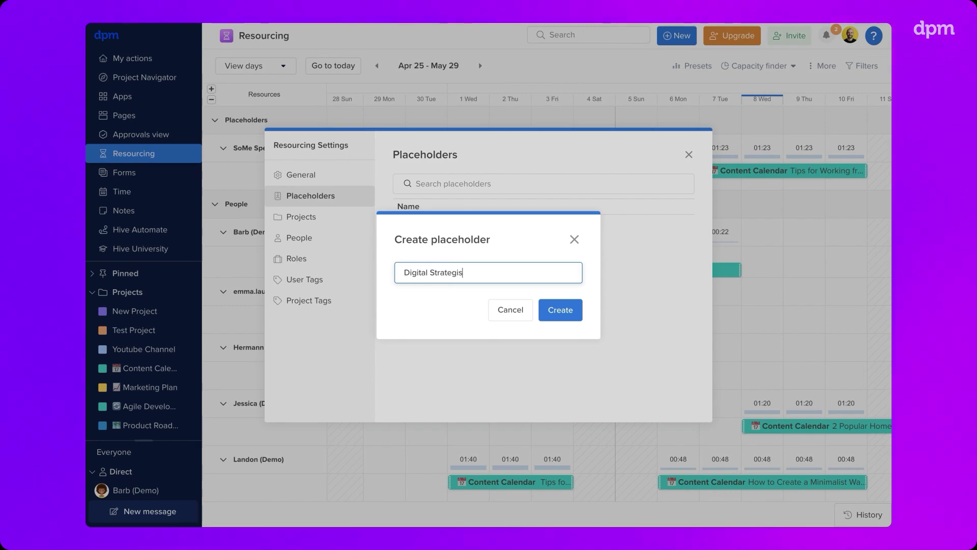
{"action": "type", "text": "t"}
{"action": "key", "text": "Return"}
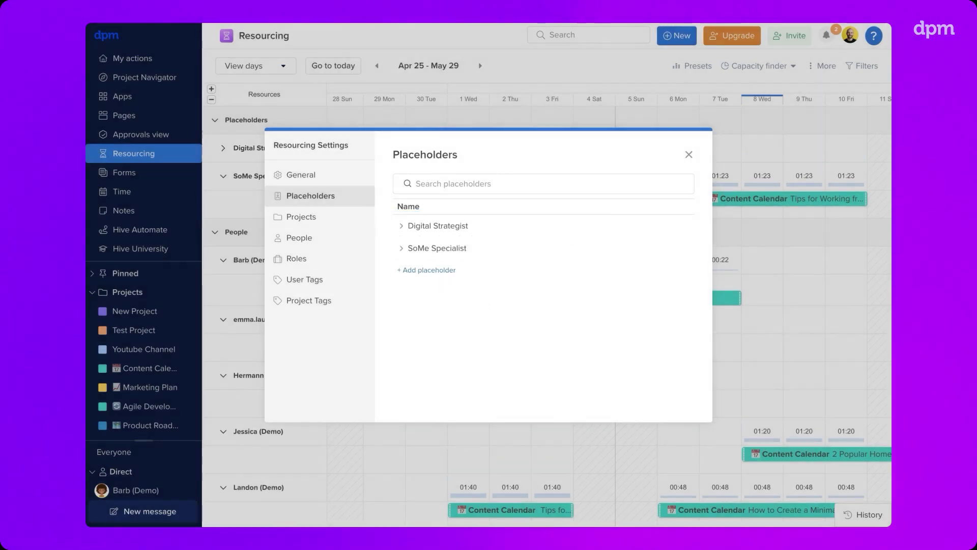
{"action": "left_click", "coordinate": [689, 156]}
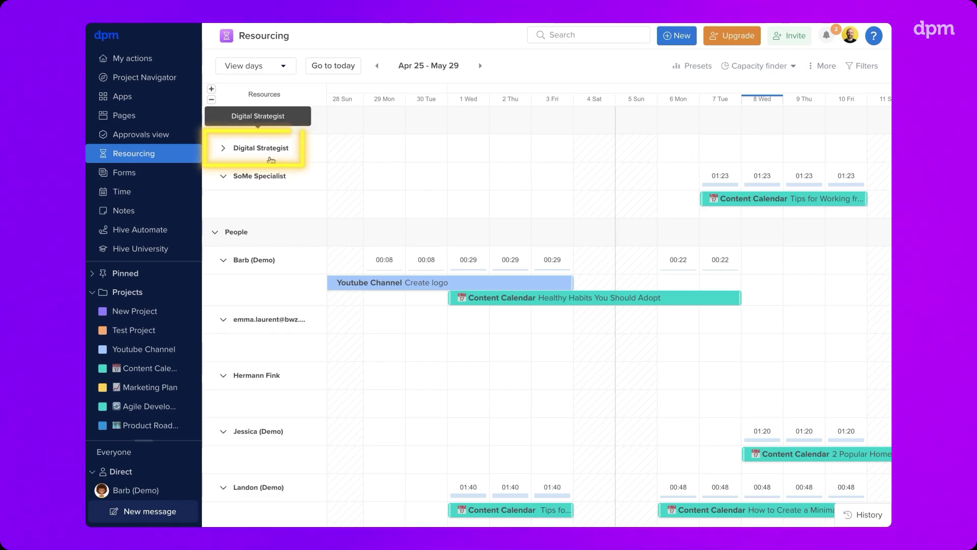
{"action": "left_click", "coordinate": [226, 149]}
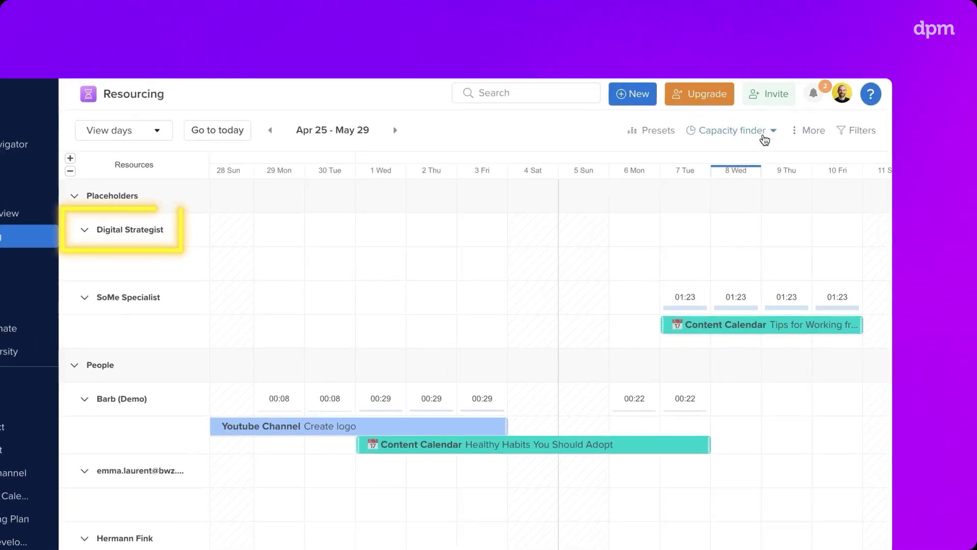
Step: Use the Capacity finder to show resources under 20% utilization for this week (May 5–11, 2024)
{"action": "left_click", "coordinate": [764, 137]}
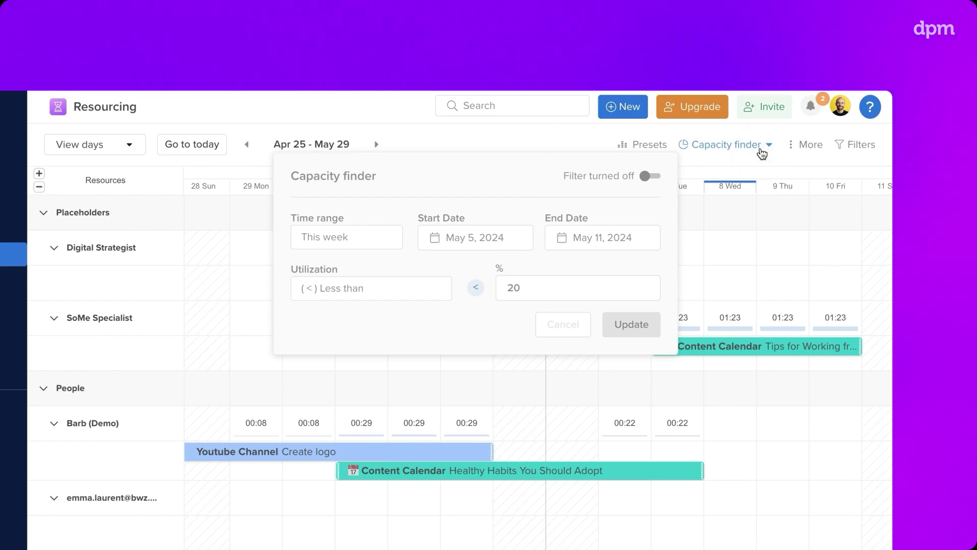
{"action": "left_click", "coordinate": [647, 176]}
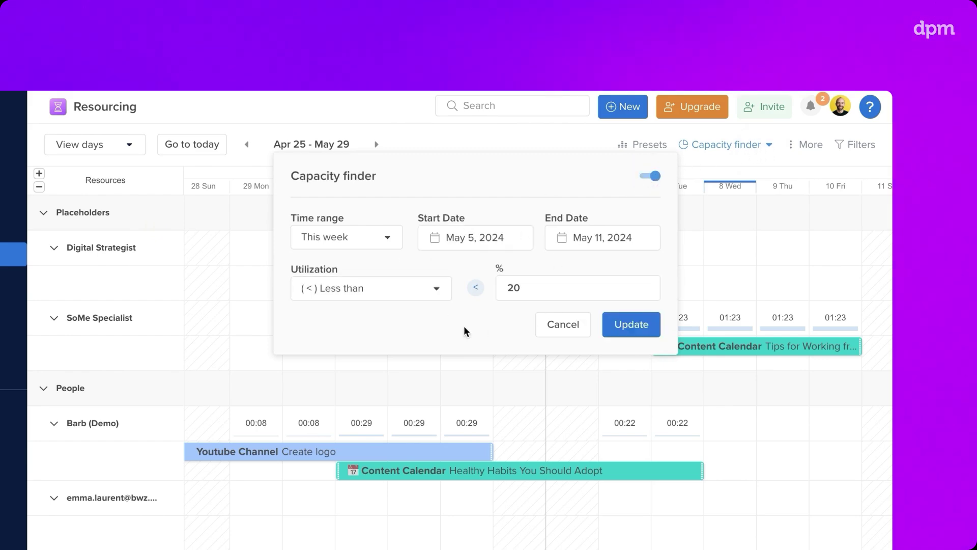
{"action": "left_click", "coordinate": [621, 324]}
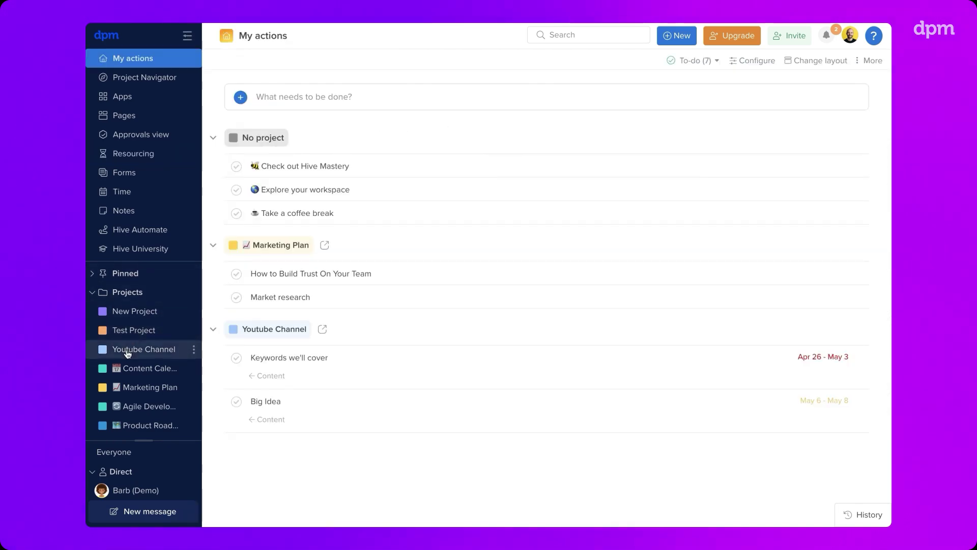
Step: Open the Youtube Channel overview and search its Files for 'knot' to show Logo Infinite knot.png
{"action": "left_click", "coordinate": [127, 351]}
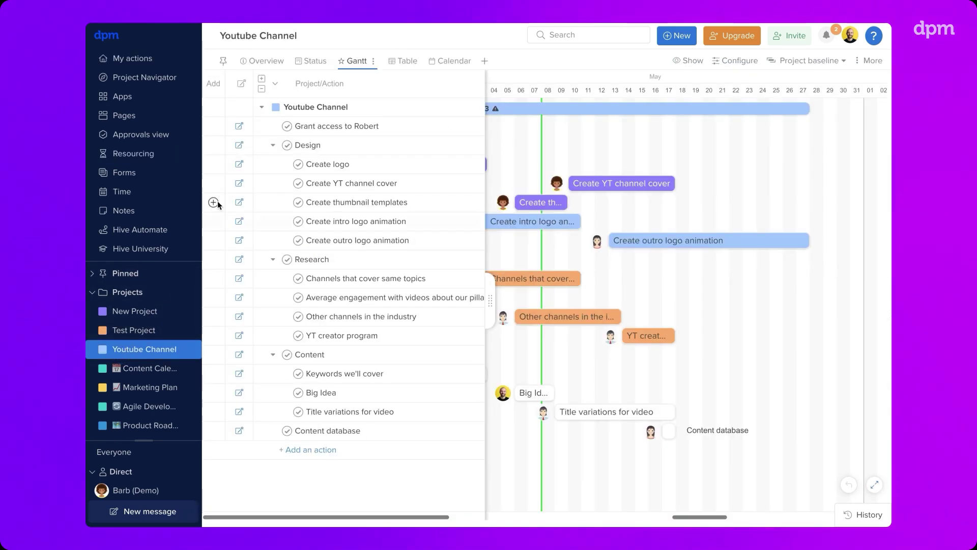
{"action": "left_click", "coordinate": [264, 62]}
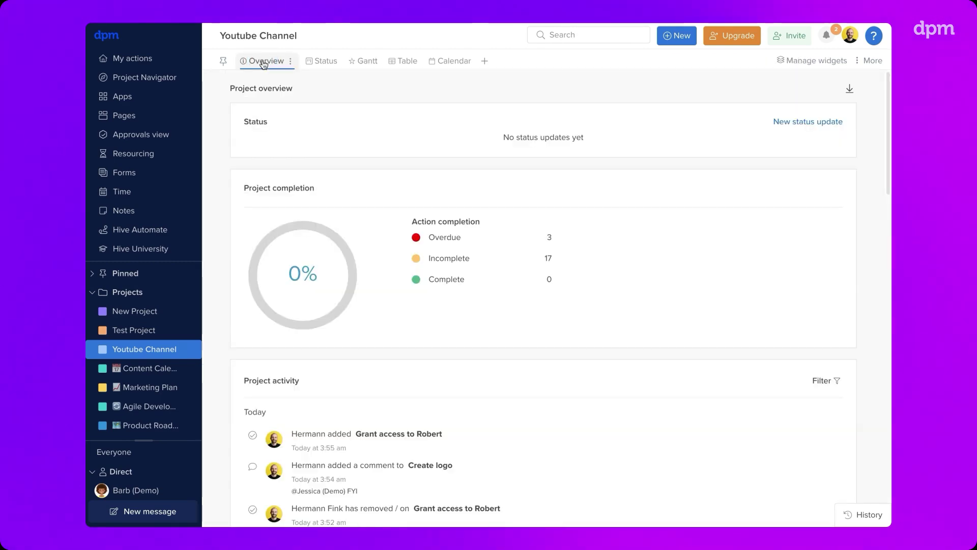
{"action": "scroll", "coordinate": [221, 239], "scroll_direction": "down", "scroll_amount": 6}
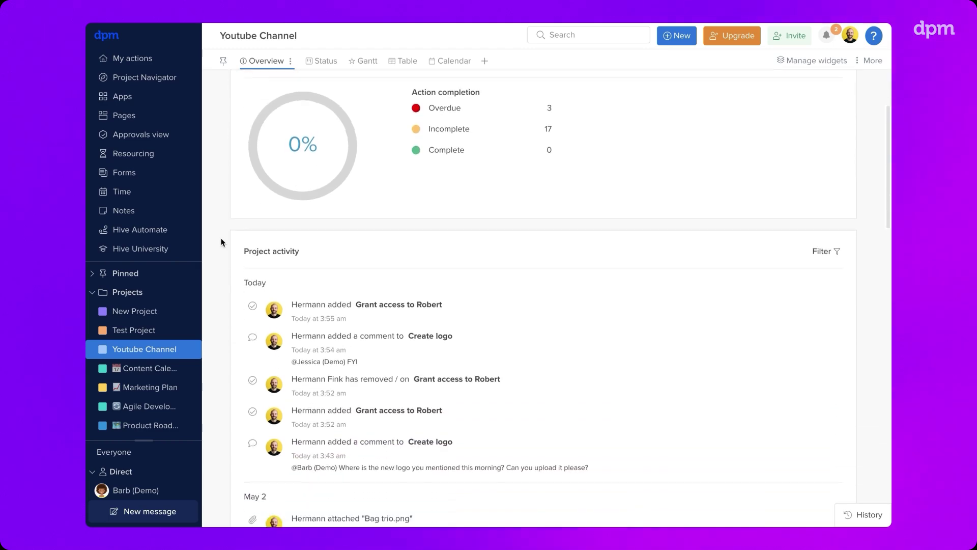
{"action": "scroll", "coordinate": [221, 242], "scroll_direction": "down", "scroll_amount": 7}
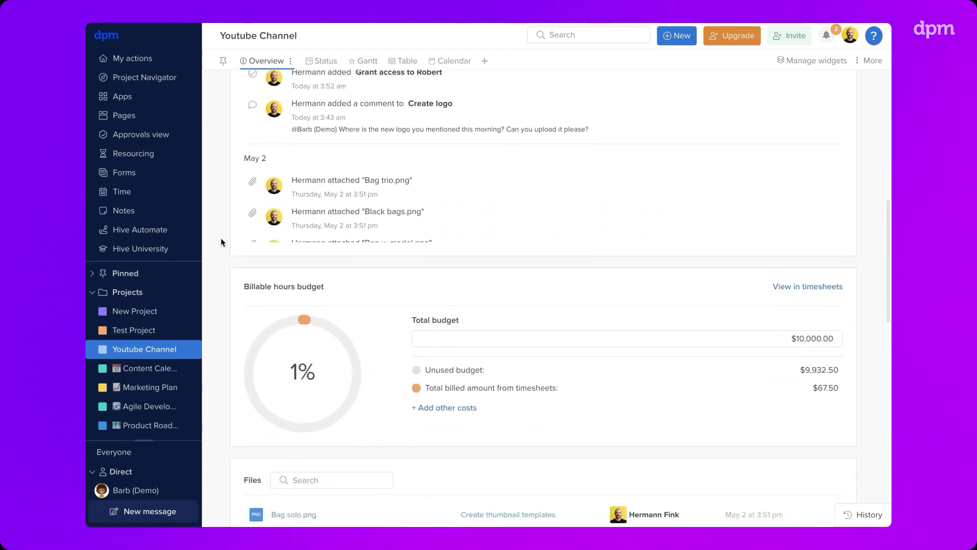
{"action": "scroll", "coordinate": [222, 242], "scroll_direction": "down", "scroll_amount": 2}
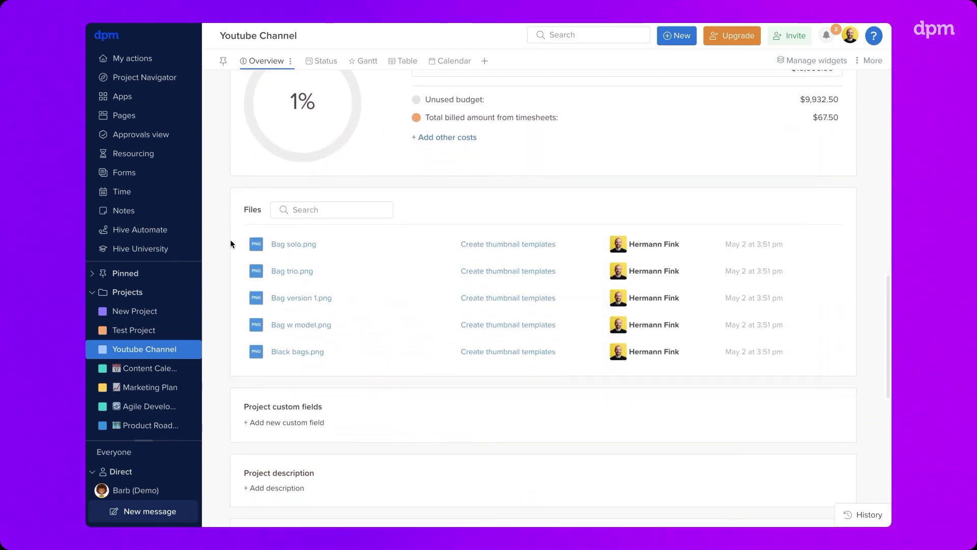
{"action": "scroll", "coordinate": [392, 304], "scroll_direction": "down", "scroll_amount": 5}
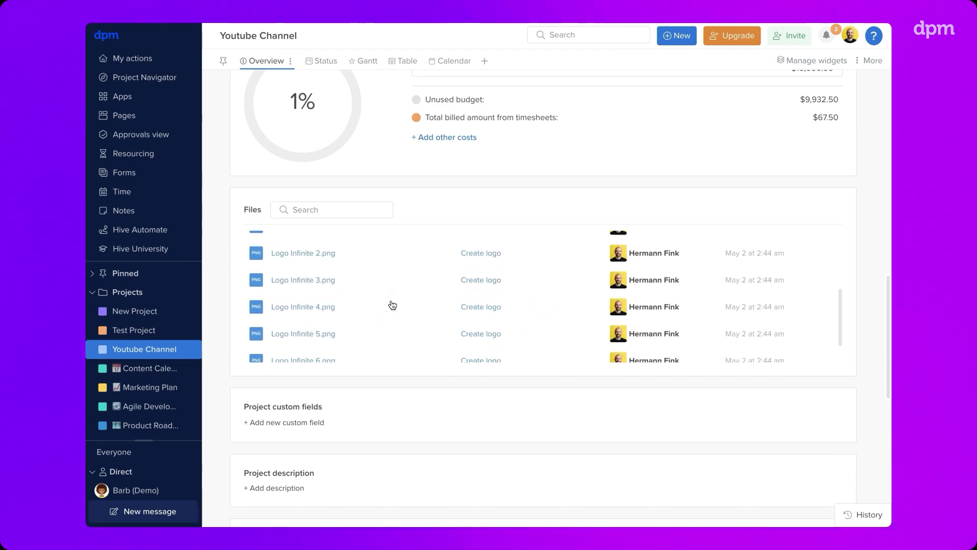
{"action": "scroll", "coordinate": [391, 304], "scroll_direction": "up", "scroll_amount": 5}
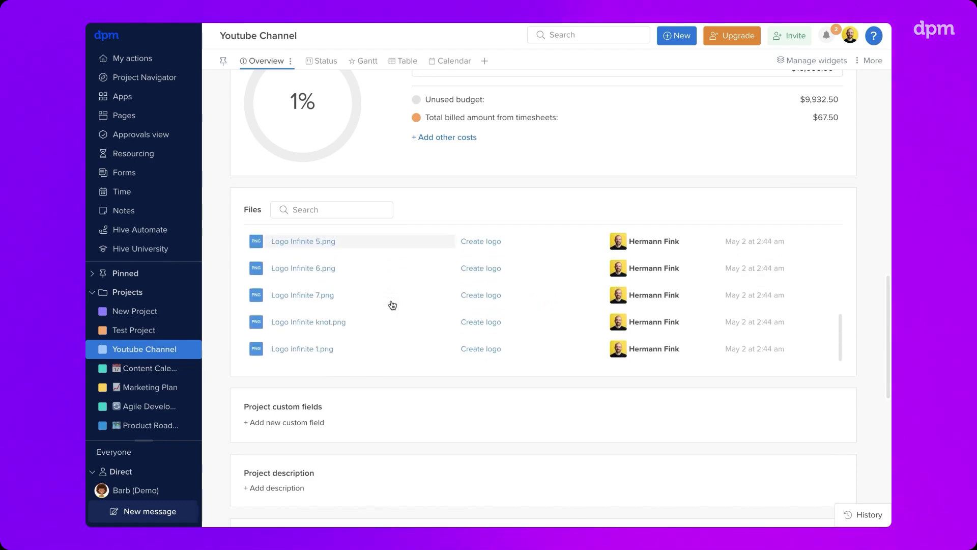
{"action": "scroll", "coordinate": [377, 280], "scroll_direction": "up", "scroll_amount": 1}
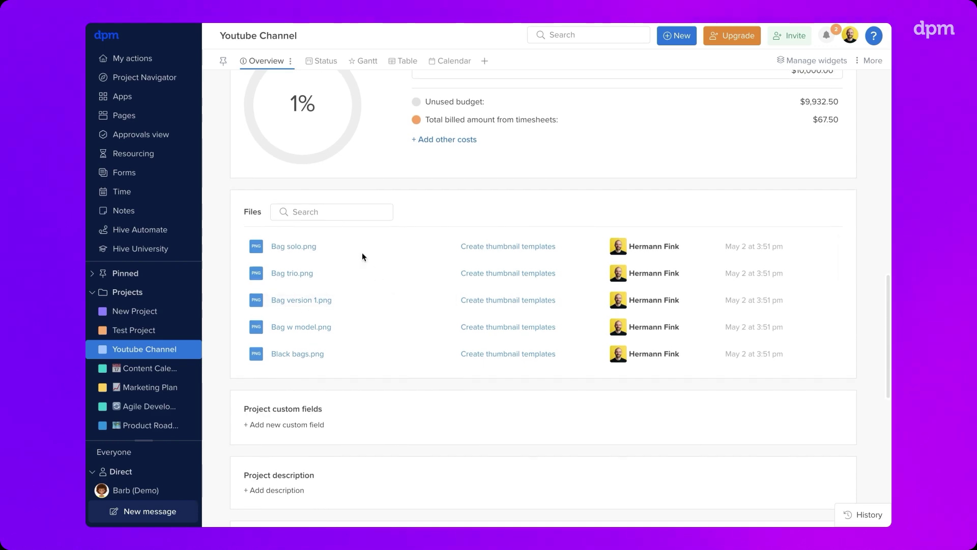
{"action": "left_click", "coordinate": [342, 210]}
{"action": "type", "text": "knot"}
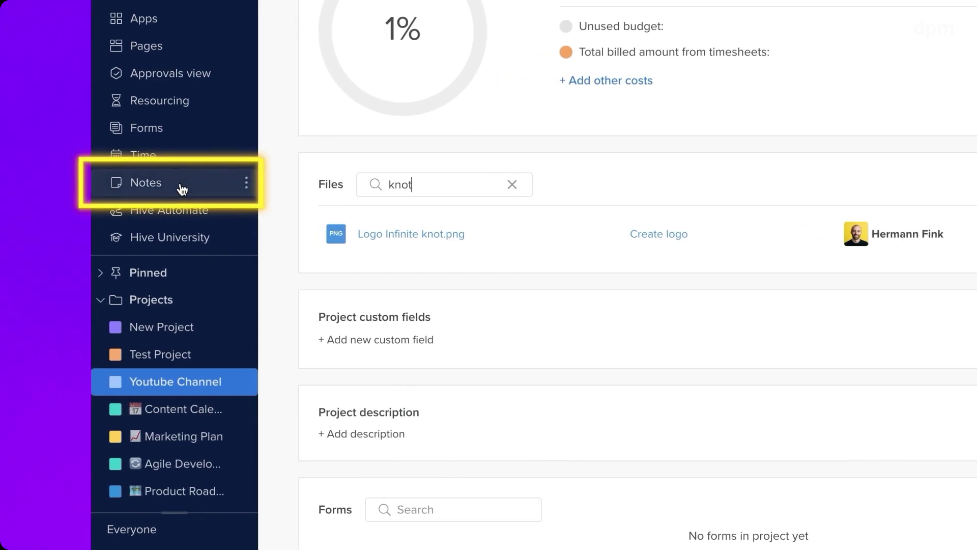
Step: Open the Project Details note and expand its Week 3, Week 2 and Week 1 entries
{"action": "left_click", "coordinate": [182, 189]}
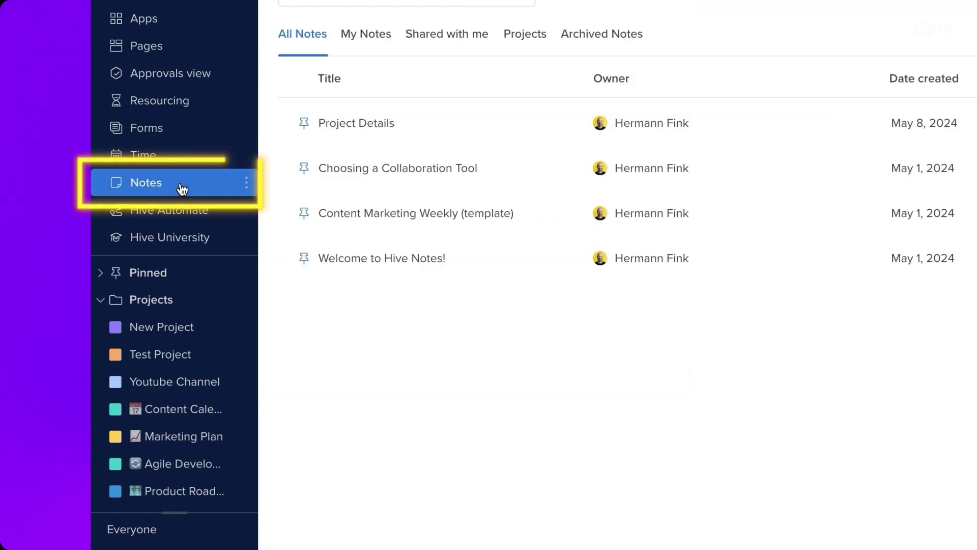
{"action": "left_click", "coordinate": [401, 131]}
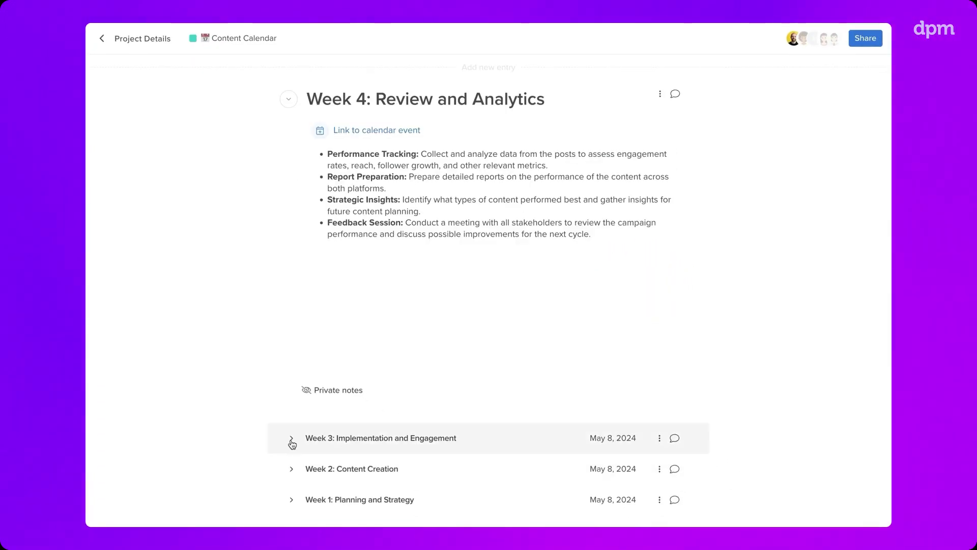
{"action": "left_click", "coordinate": [291, 439]}
{"action": "left_click", "coordinate": [291, 482]}
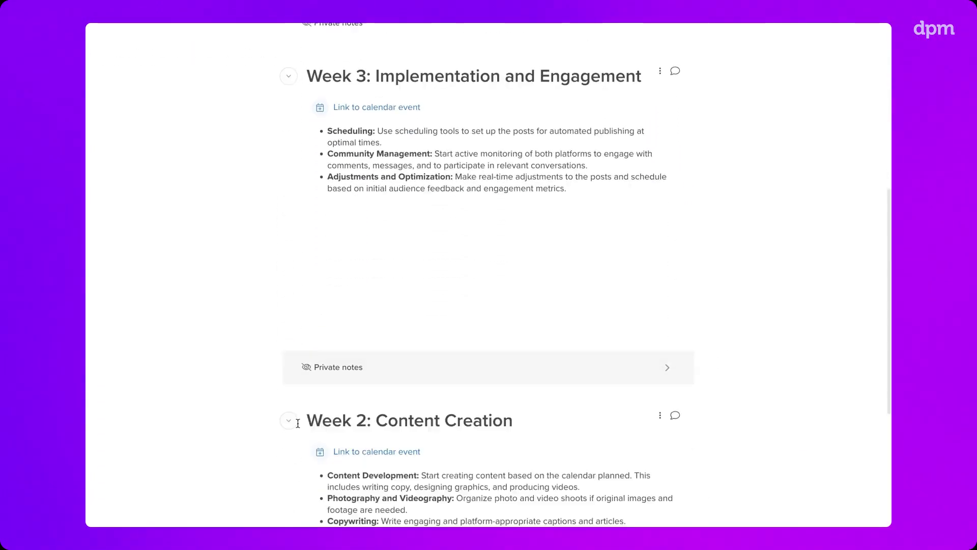
{"action": "left_click", "coordinate": [290, 512]}
Step: Start an @ mention at the end of the Week 1 list
{"action": "scroll", "coordinate": [317, 420], "scroll_direction": "down", "scroll_amount": 3}
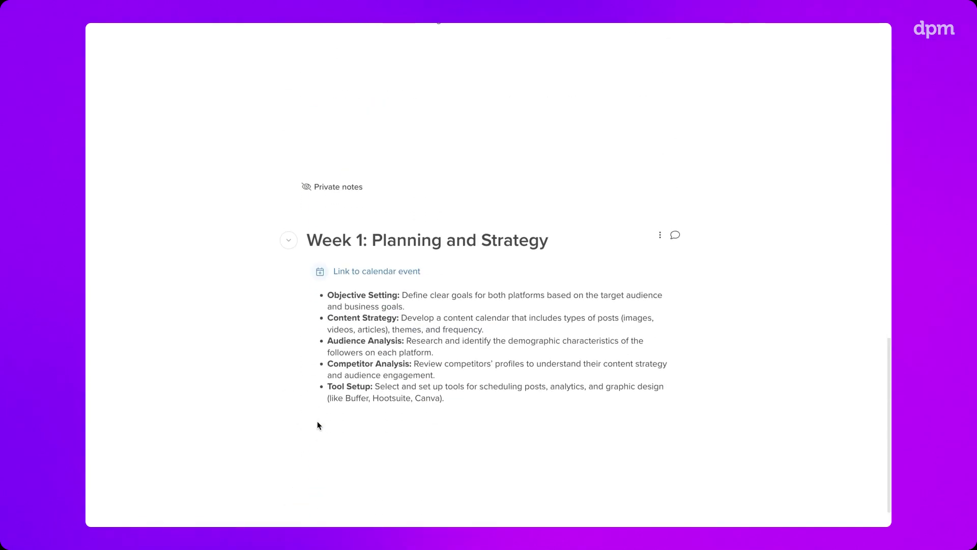
{"action": "left_click", "coordinate": [443, 401]}
{"action": "type", "text": "@"}
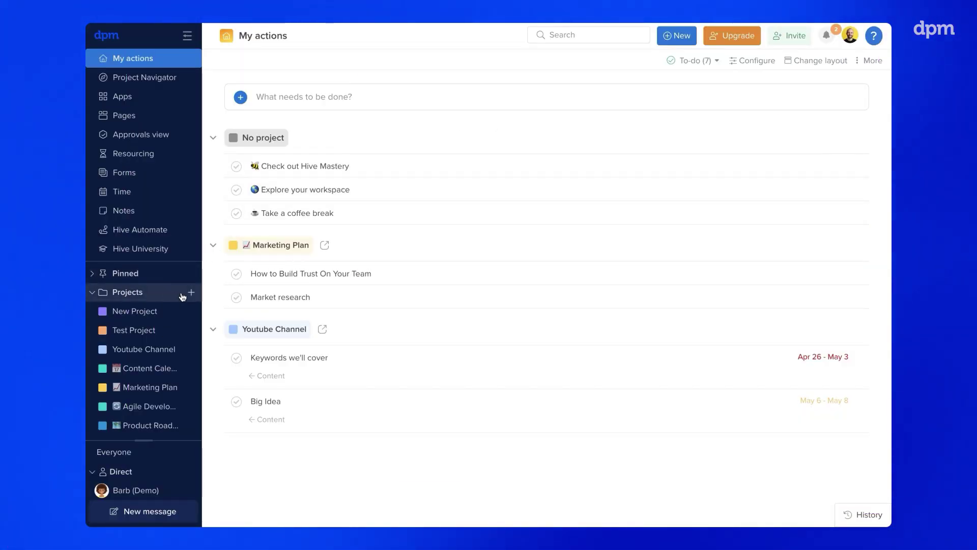
Step: Start a new project from Hive's curated templates and pick HiveMind's auto-created project plan
{"action": "left_click", "coordinate": [191, 295]}
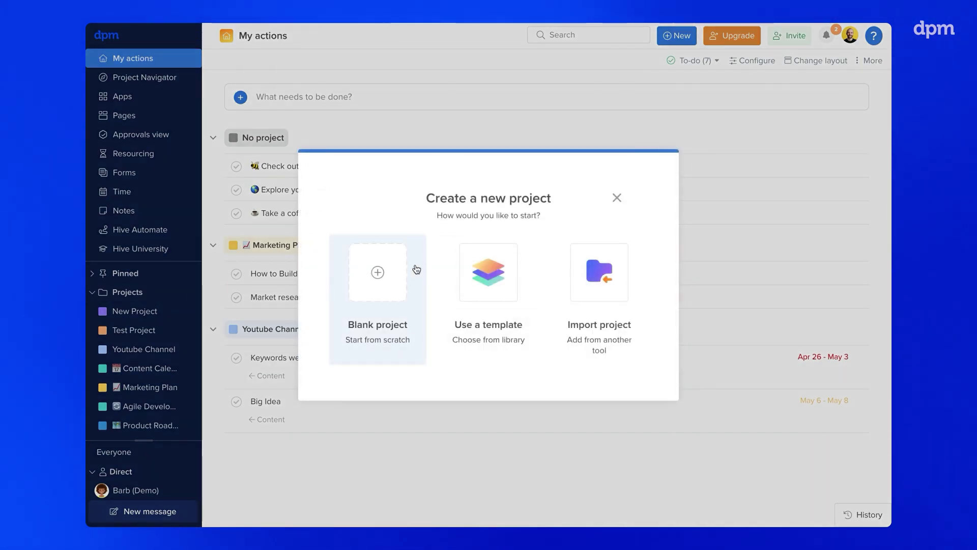
{"action": "left_click", "coordinate": [489, 283]}
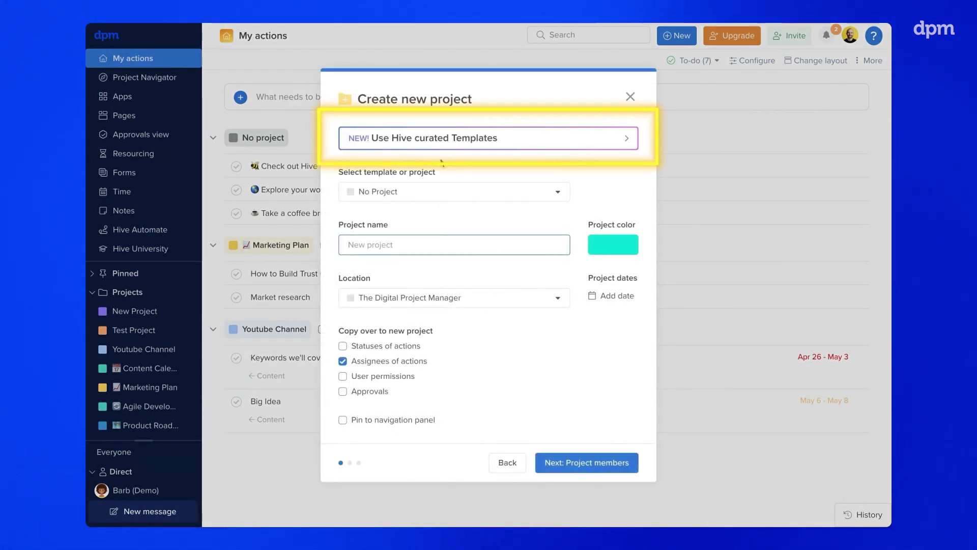
{"action": "left_click", "coordinate": [626, 137]}
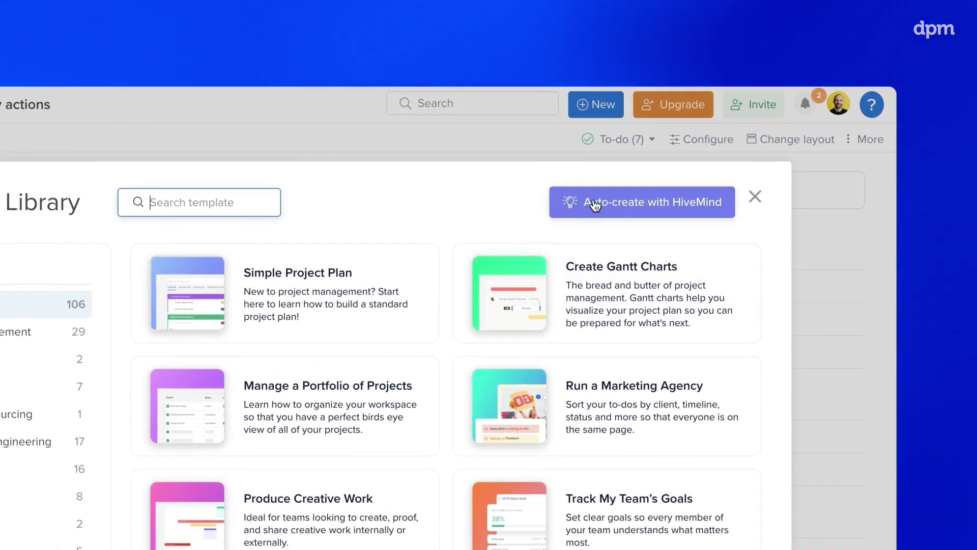
{"action": "left_click", "coordinate": [591, 201]}
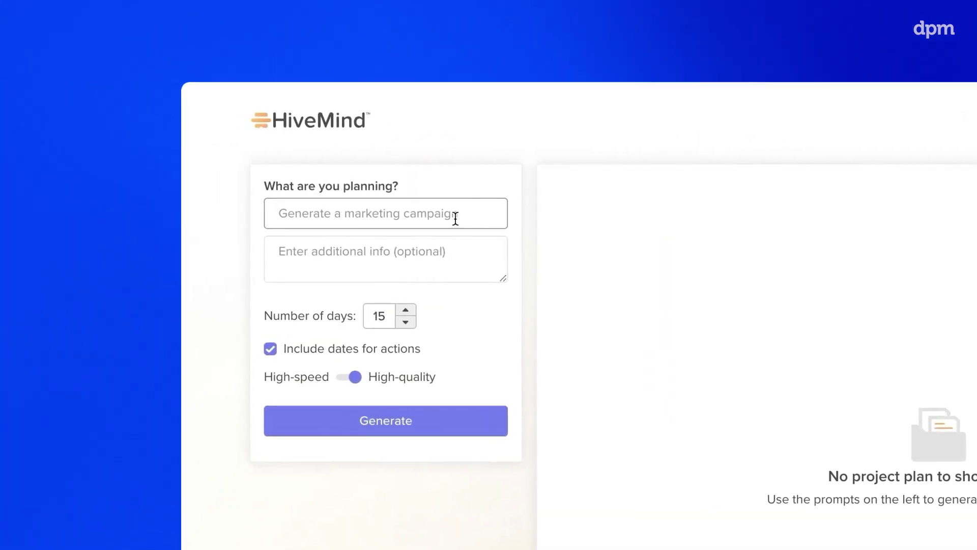
Step: Prompt HiveMind with 'Generate', 'Duration = 4 weeks.' and platforms, set 30 days, and generate
{"action": "left_click", "coordinate": [73, 209]}
{"action": "type", "text": "Generate a marketing campaign"}
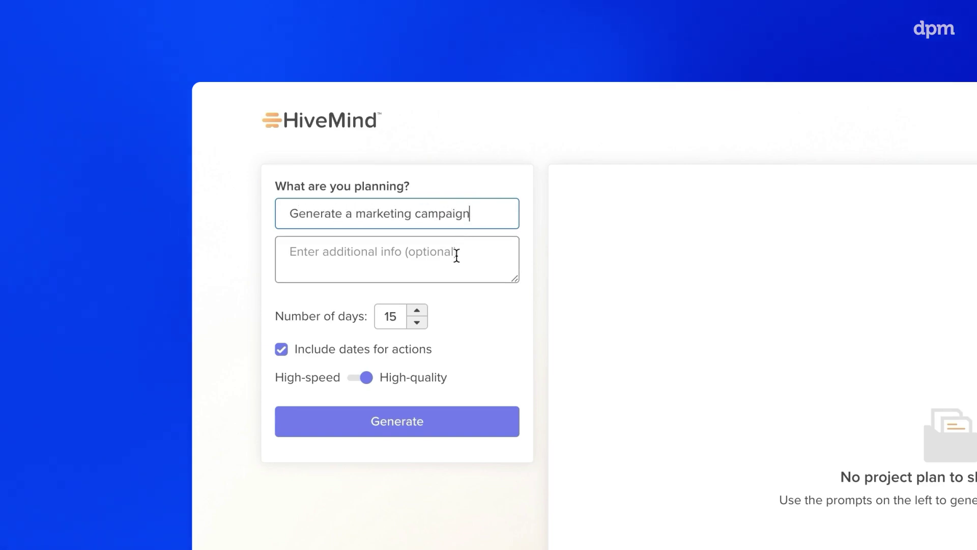
{"action": "left_click", "coordinate": [456, 254]}
{"action": "type", "text": "Duratio"}
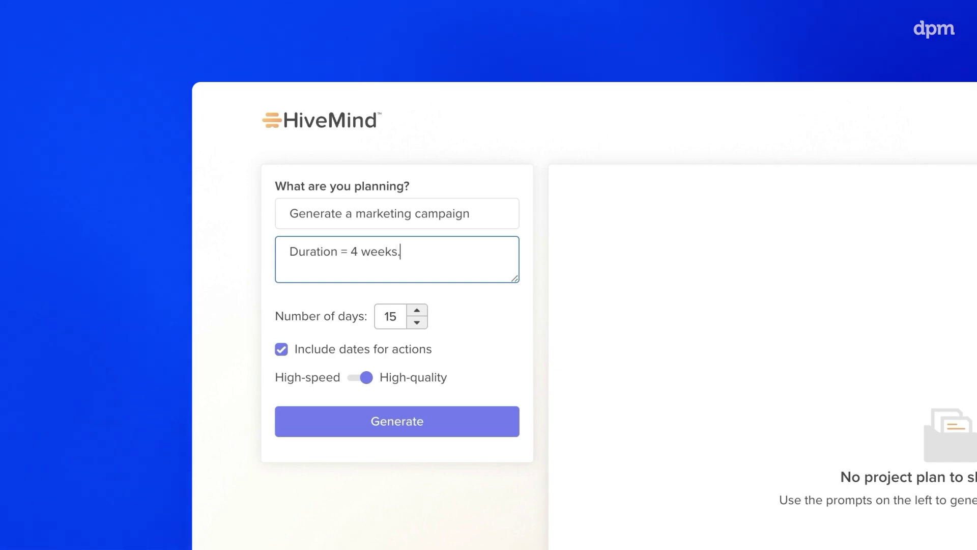
{"action": "type", "text": "n = 4 weeks."}
{"action": "key", "text": "Return"}
{"action": "type", "text": "Platforms: Instagram, TikTok, LinkedIn"}
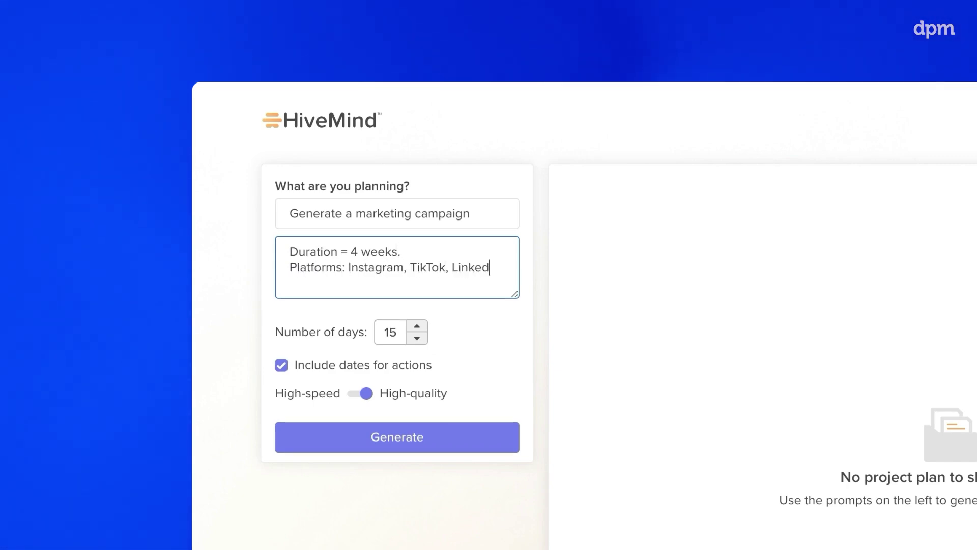
{"action": "double_click", "coordinate": [394, 332]}
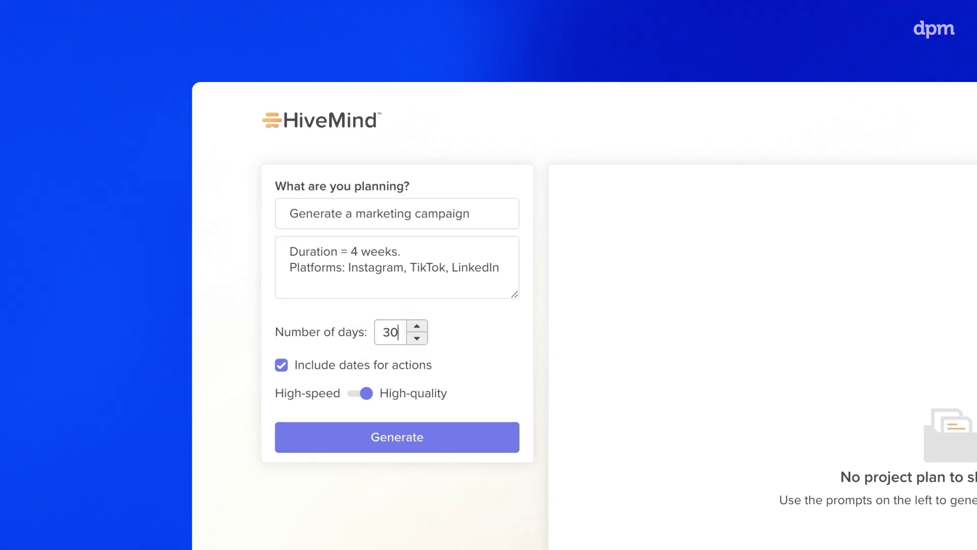
{"action": "type", "text": "30"}
{"action": "left_click", "coordinate": [390, 440]}
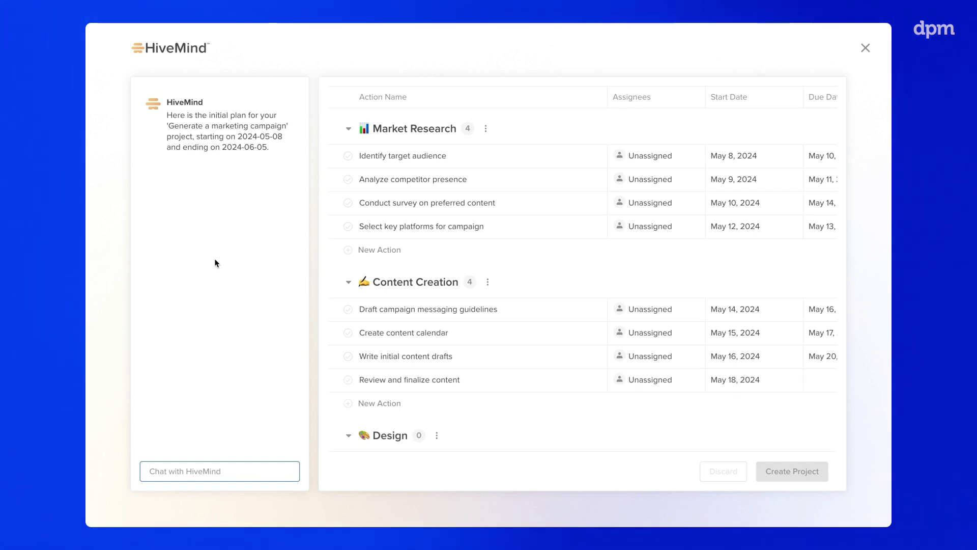
Step: Review the generated Market Research, Content Creation, Design and Platform Setup plan and create the project
{"action": "scroll", "coordinate": [471, 321], "scroll_direction": "down", "scroll_amount": 4}
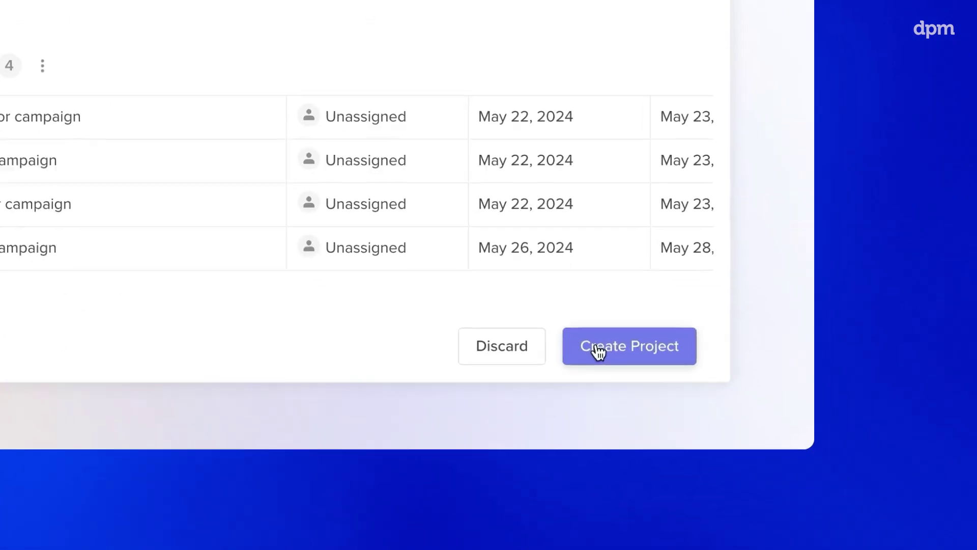
{"action": "left_click", "coordinate": [774, 473]}
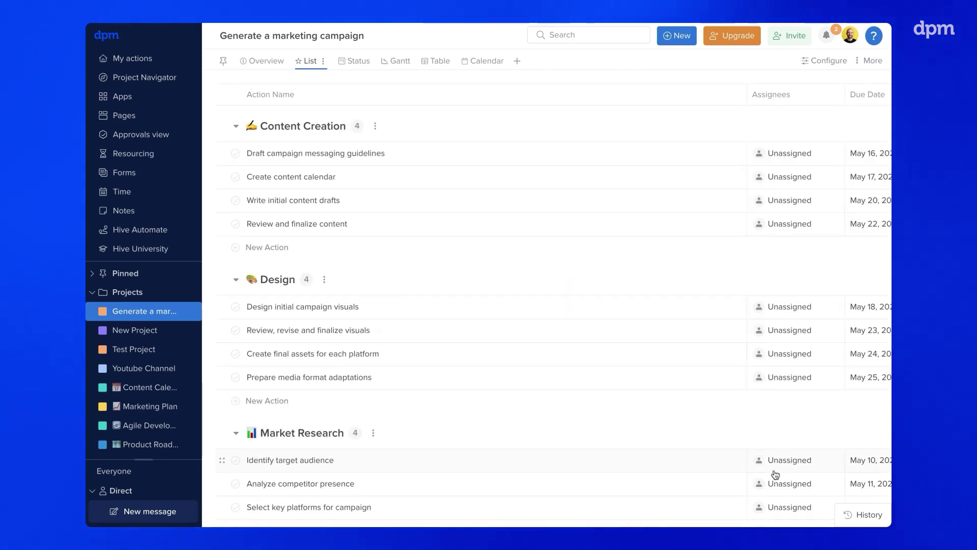
Step: Look over the campaign's List view, then display the project as a Gantt timeline
{"action": "scroll", "coordinate": [526, 366], "scroll_direction": "down", "scroll_amount": 5}
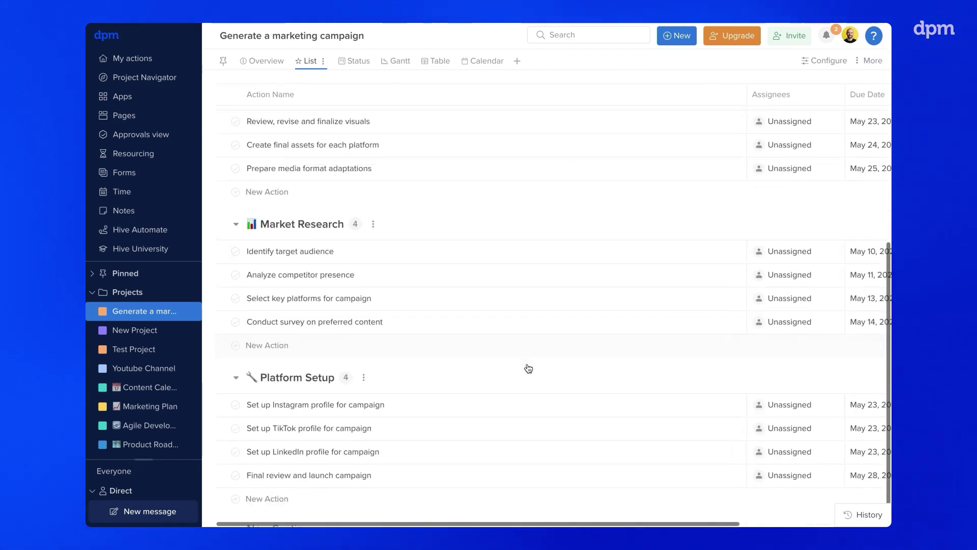
{"action": "scroll", "coordinate": [527, 362], "scroll_direction": "up", "scroll_amount": 5}
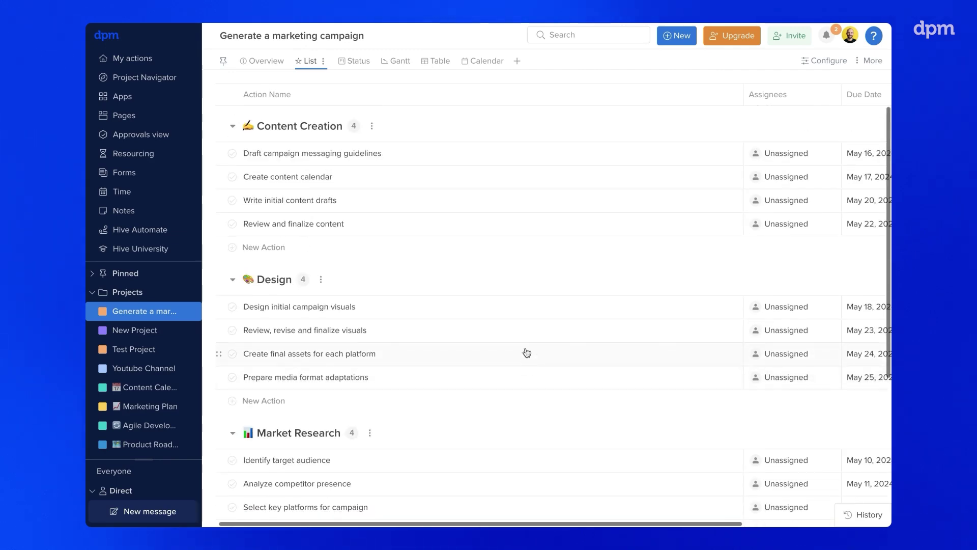
{"action": "left_click", "coordinate": [394, 66]}
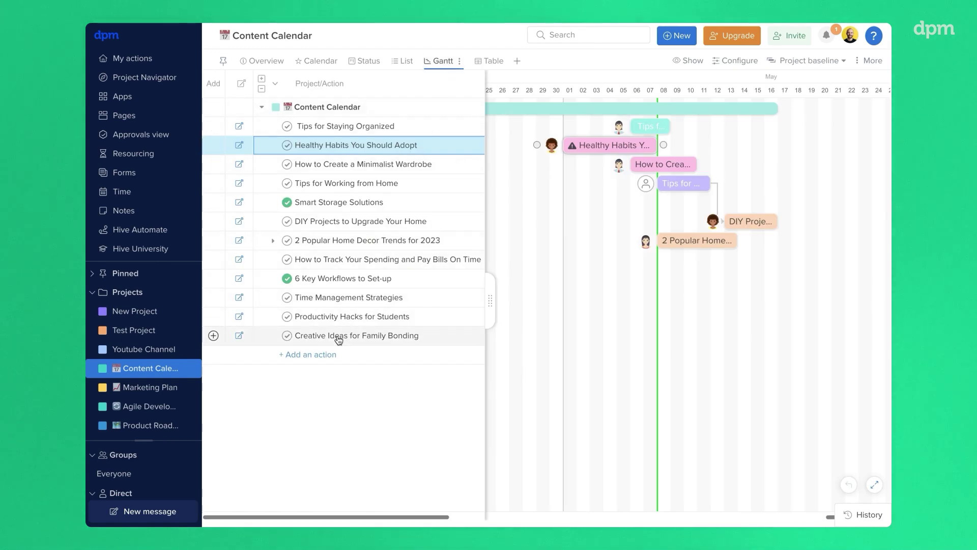
Step: Add action 'Summer' with sub-action 'Outdoor activities', then add action 'Swimming in lakes'
{"action": "left_click", "coordinate": [308, 356]}
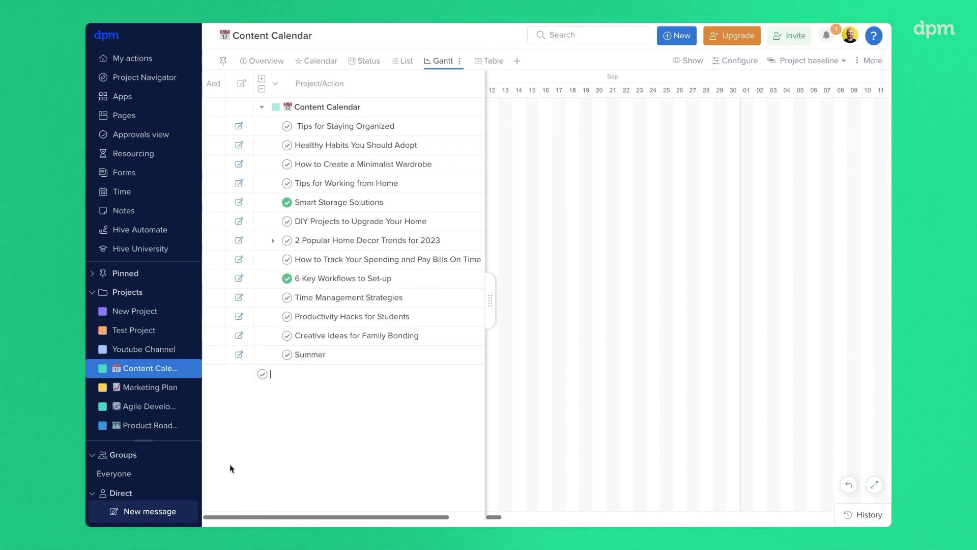
{"action": "left_click", "coordinate": [214, 355]}
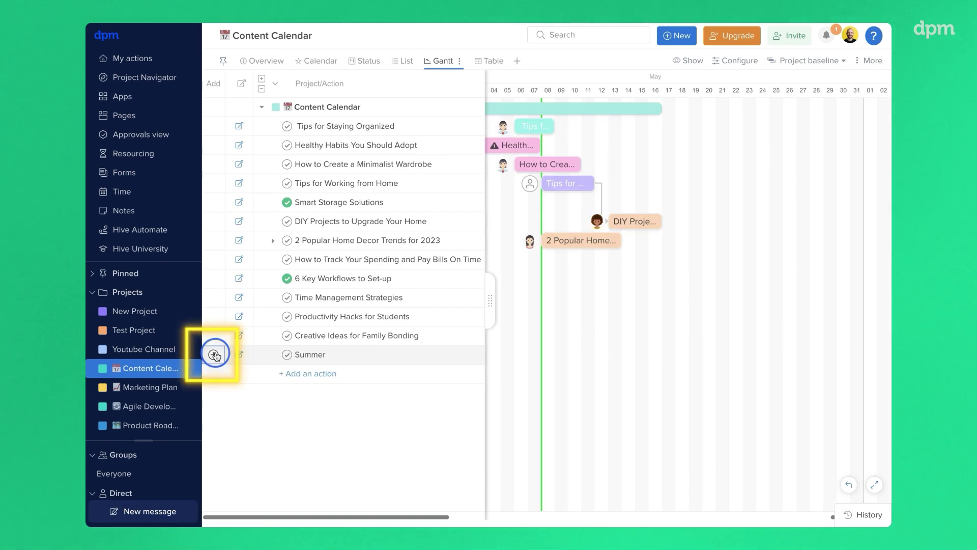
{"action": "type", "text": "Outdoor activities"}
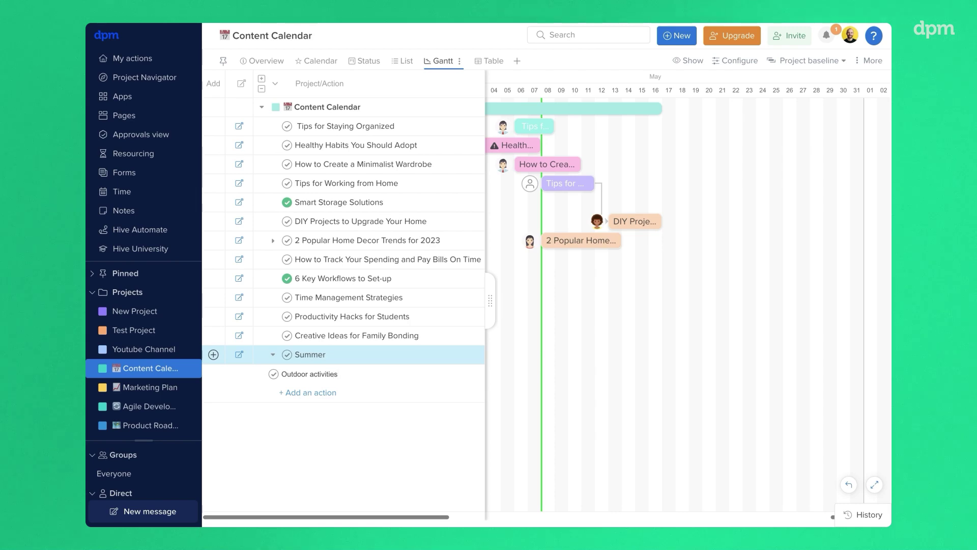
{"action": "key", "text": "Return"}
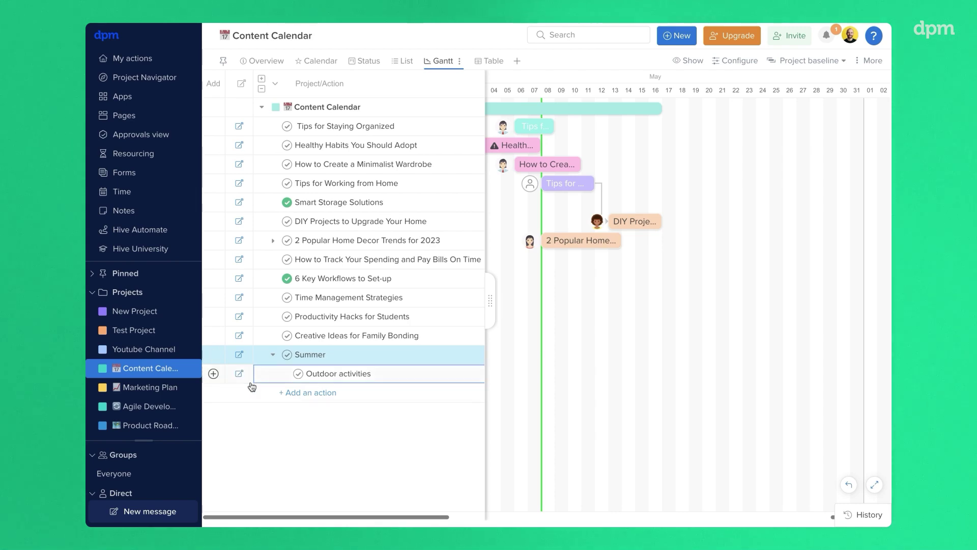
{"action": "left_click", "coordinate": [295, 393]}
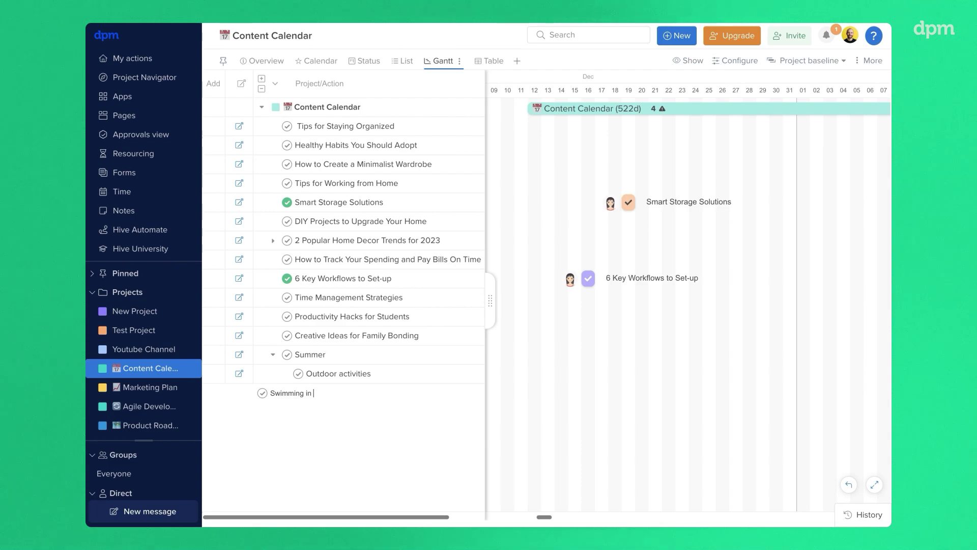
{"action": "key", "text": "Return"}
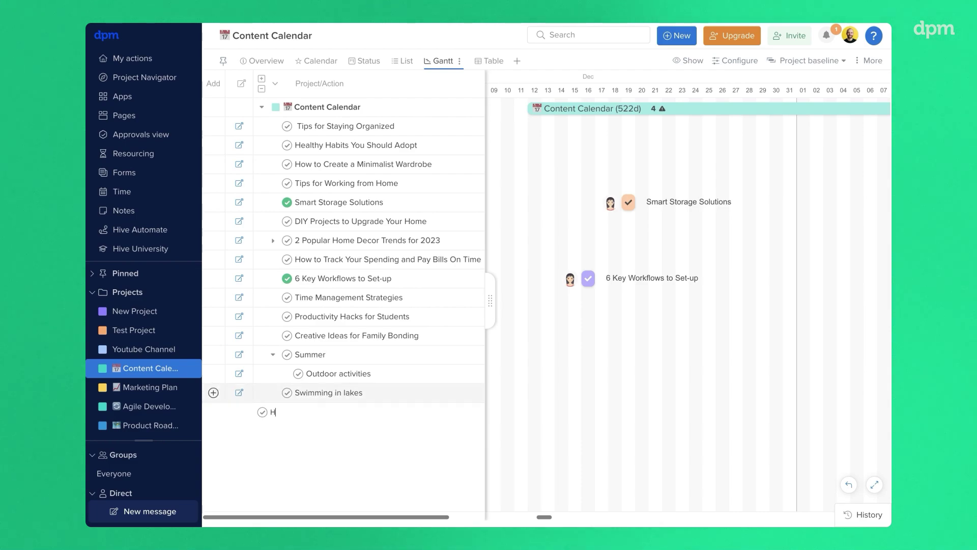
Step: Nest Swimming in lakes and Hiking under Outdoor activities and expand it
{"action": "left_click_drag", "start_coordinate": [304, 395], "coordinate": [322, 382]}
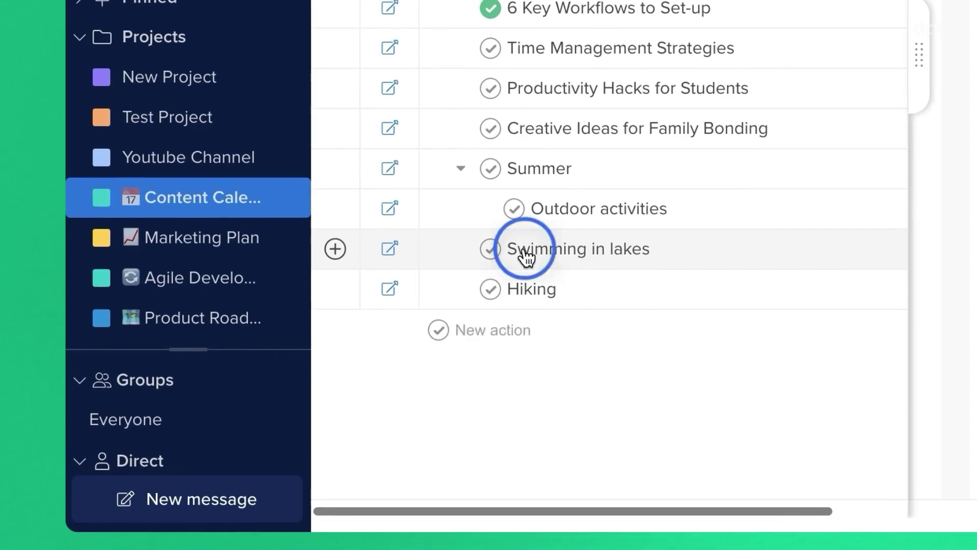
{"action": "left_click_drag", "start_coordinate": [564, 227], "coordinate": [587, 214]}
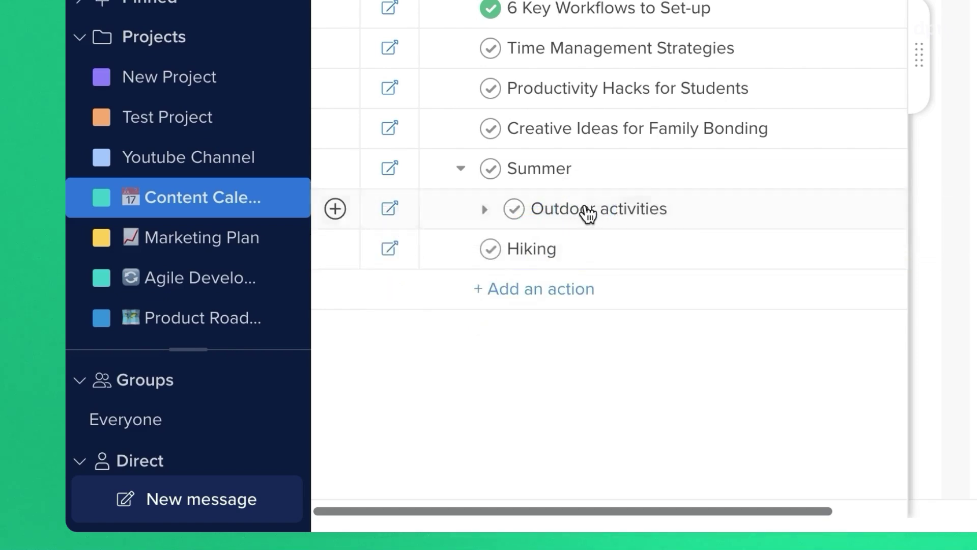
{"action": "left_click_drag", "start_coordinate": [535, 258], "coordinate": [580, 220]}
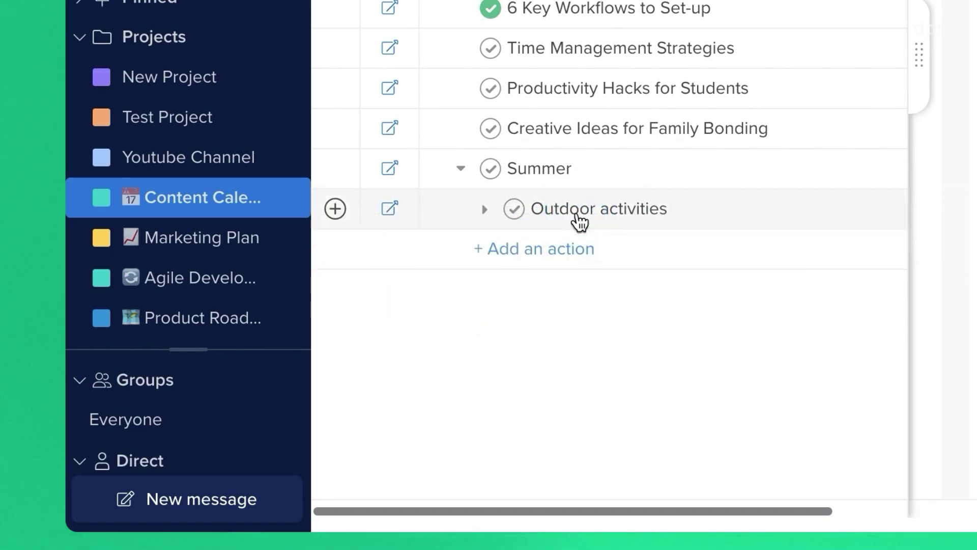
{"action": "left_click", "coordinate": [486, 211]}
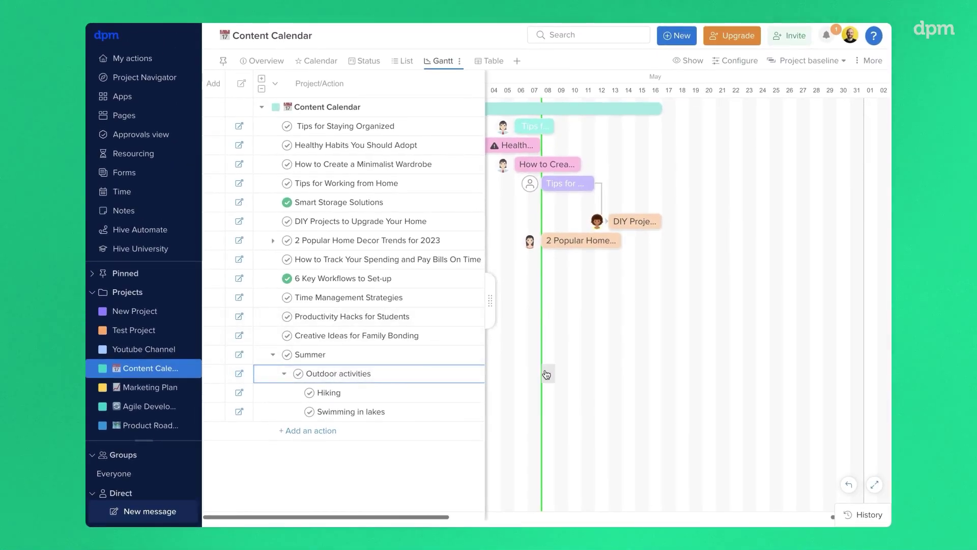
Step: Schedule Hiking and Swimming in lakes as Gantt bars, with Swimming starting after Hiking
{"action": "left_click", "coordinate": [547, 396]}
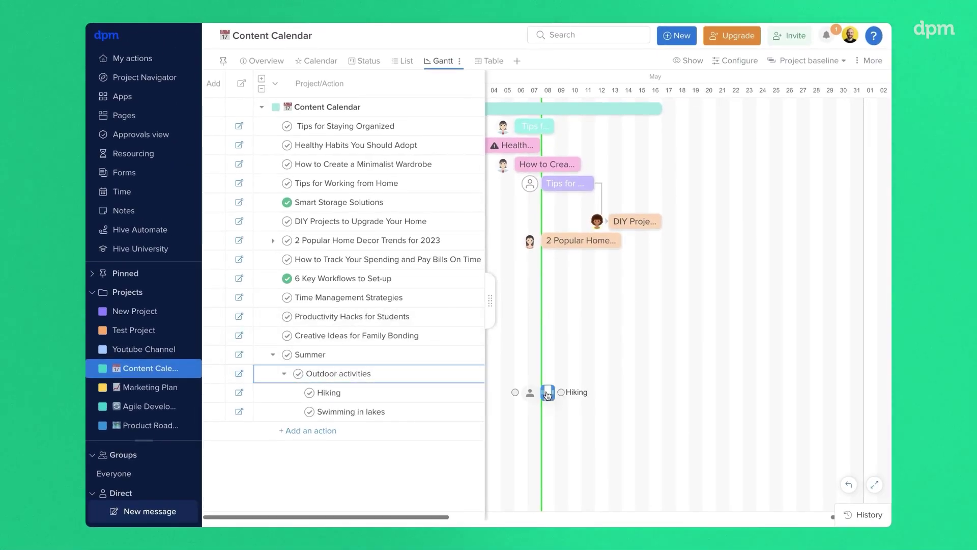
{"action": "left_click_drag", "start_coordinate": [554, 394], "coordinate": [701, 412]}
{"action": "left_click", "coordinate": [617, 410]}
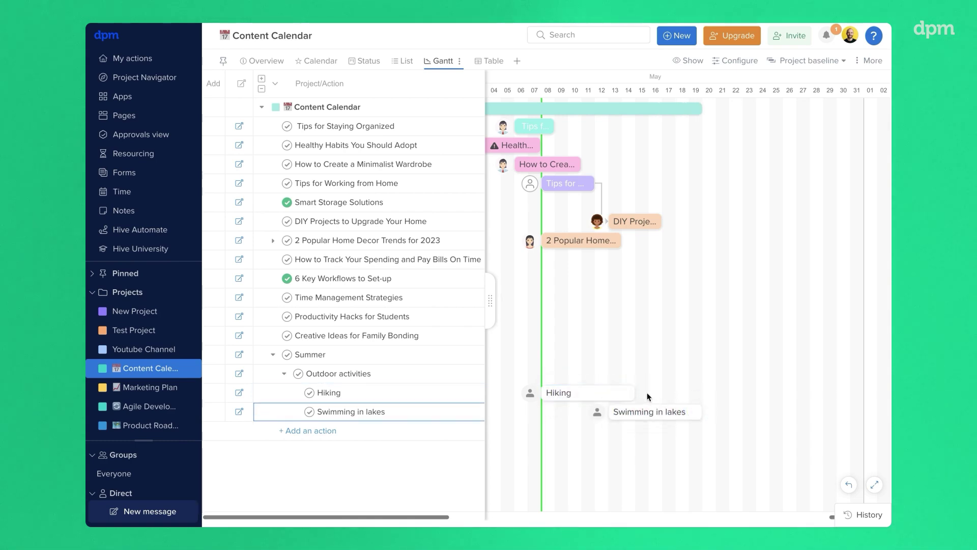
{"action": "left_click_drag", "start_coordinate": [637, 392], "coordinate": [618, 412]}
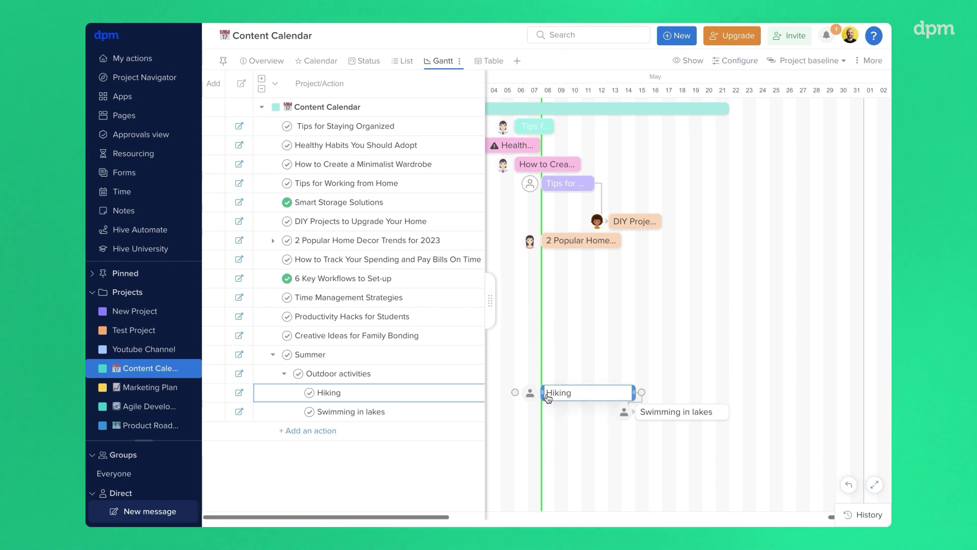
{"action": "left_click", "coordinate": [529, 392]}
Step: Assign a demo teammate to Hiking and another to Swimming in lakes
{"action": "left_click", "coordinate": [557, 312]}
{"action": "left_click", "coordinate": [624, 412]}
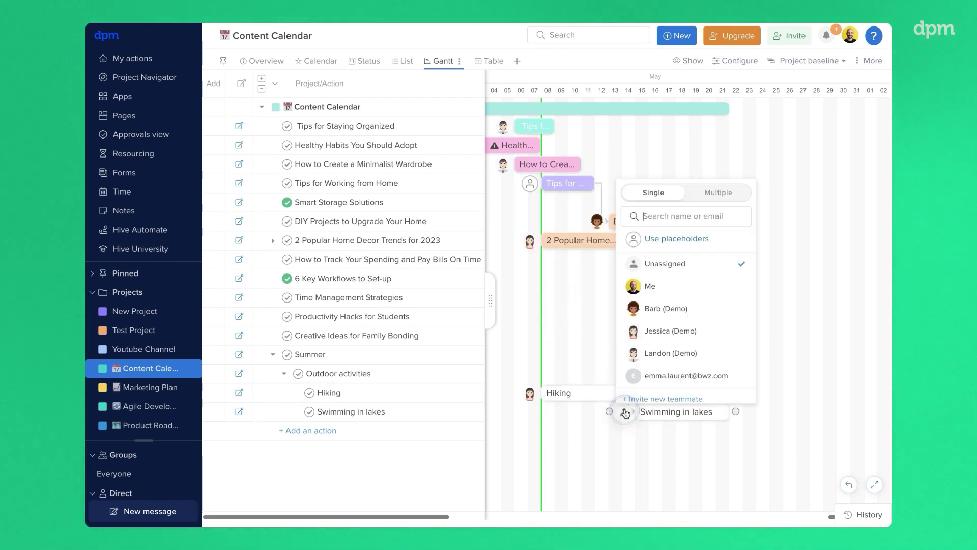
{"action": "left_click", "coordinate": [645, 307]}
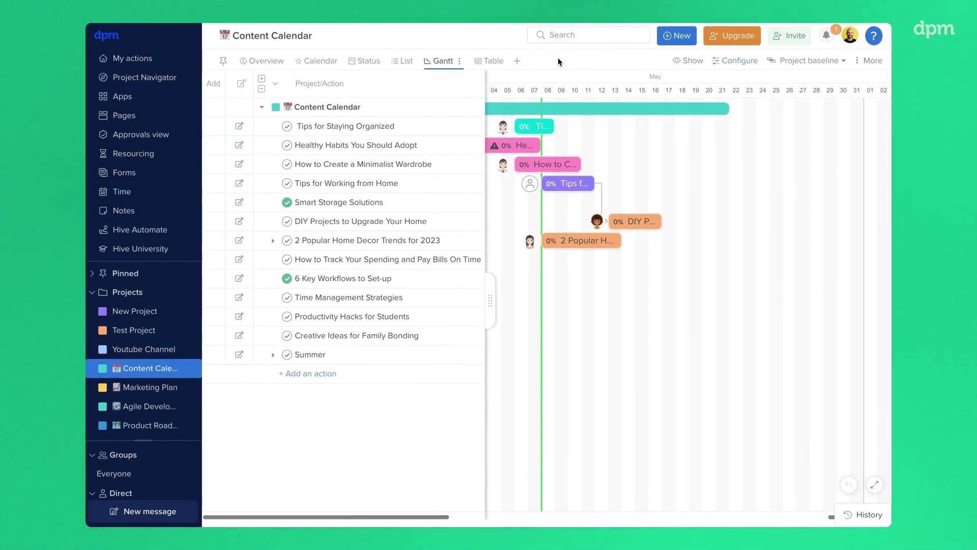
Step: Switch the campaign project to its Overview summary
{"action": "left_click", "coordinate": [265, 62]}
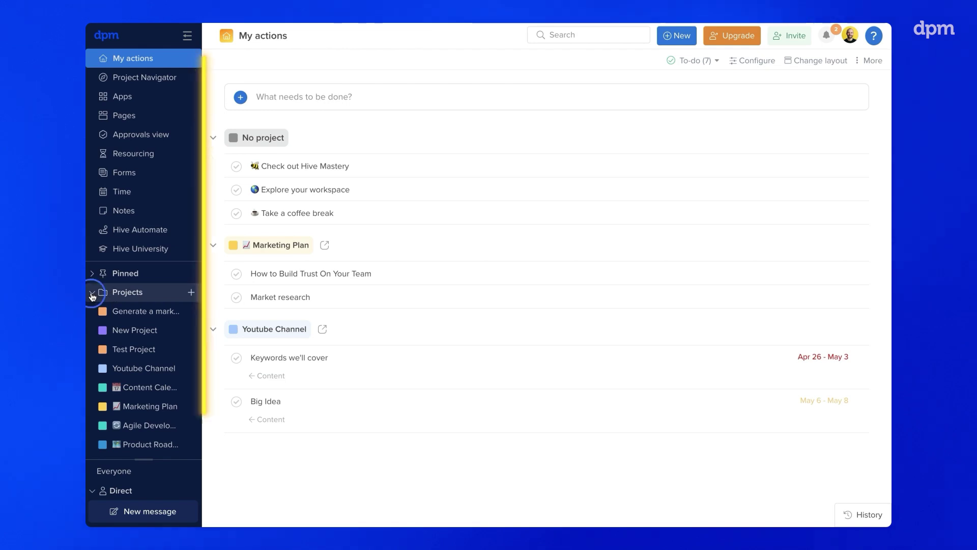
{"action": "left_click", "coordinate": [92, 294]}
{"action": "left_click", "coordinate": [92, 294]}
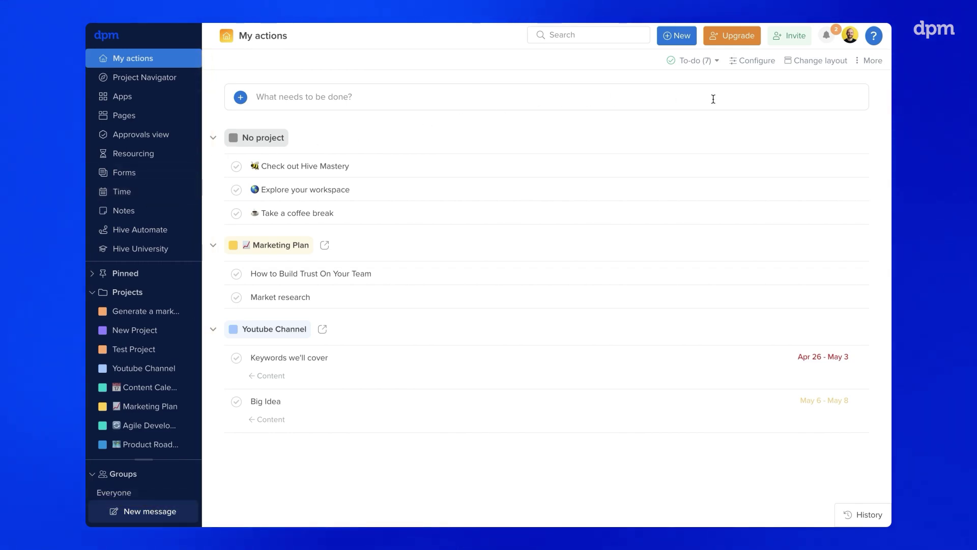
{"action": "left_click", "coordinate": [850, 37]}
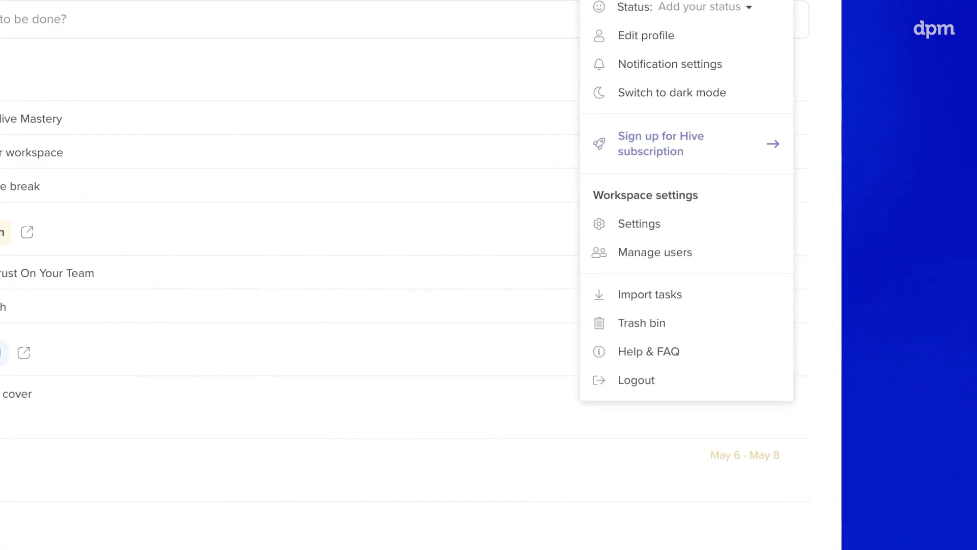
{"action": "left_click", "coordinate": [667, 225]}
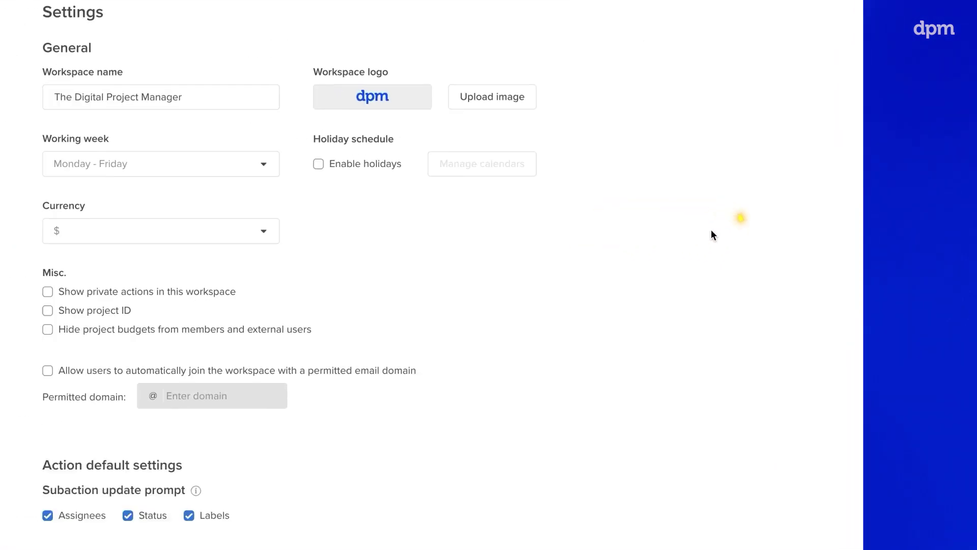
{"action": "left_click", "coordinate": [132, 140]}
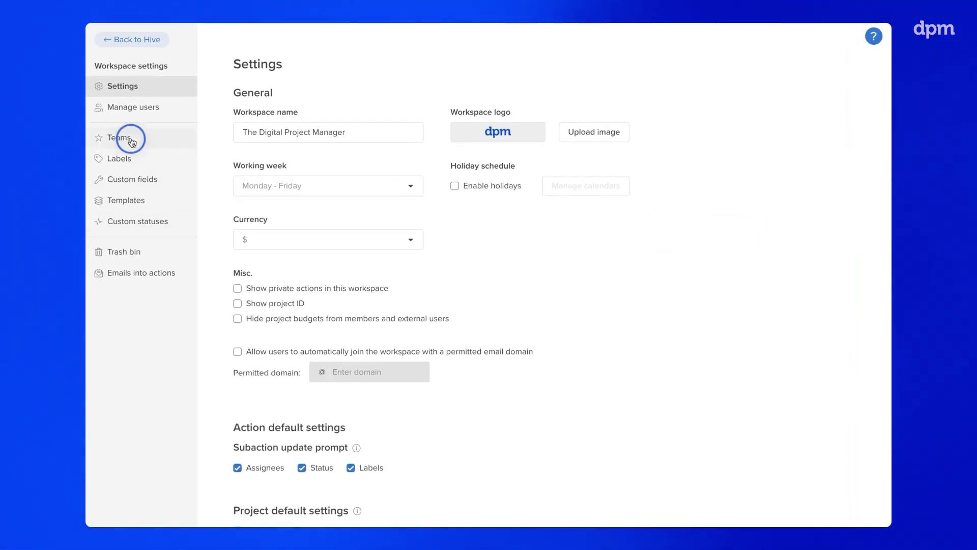
{"action": "left_click", "coordinate": [131, 178]}
{"action": "left_click", "coordinate": [132, 201]}
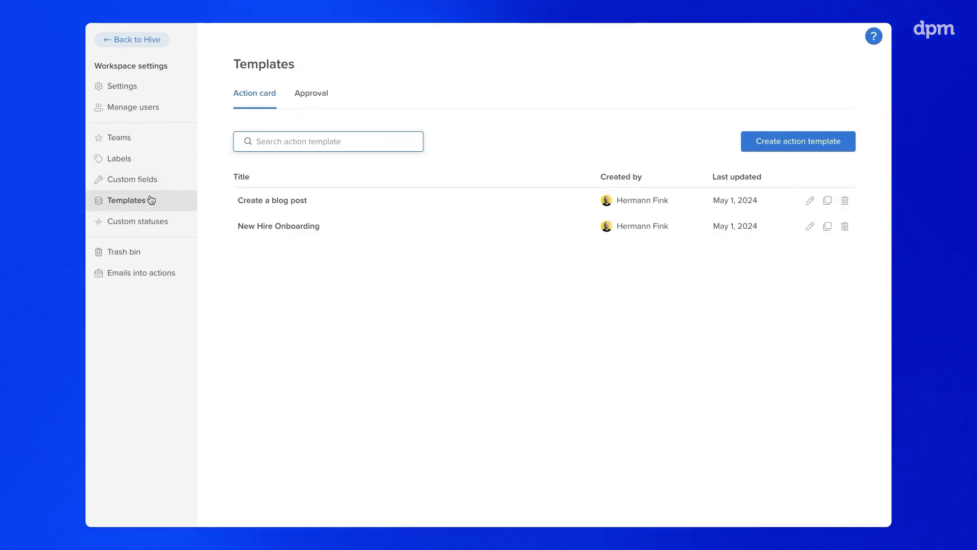
{"action": "left_click", "coordinate": [116, 41]}
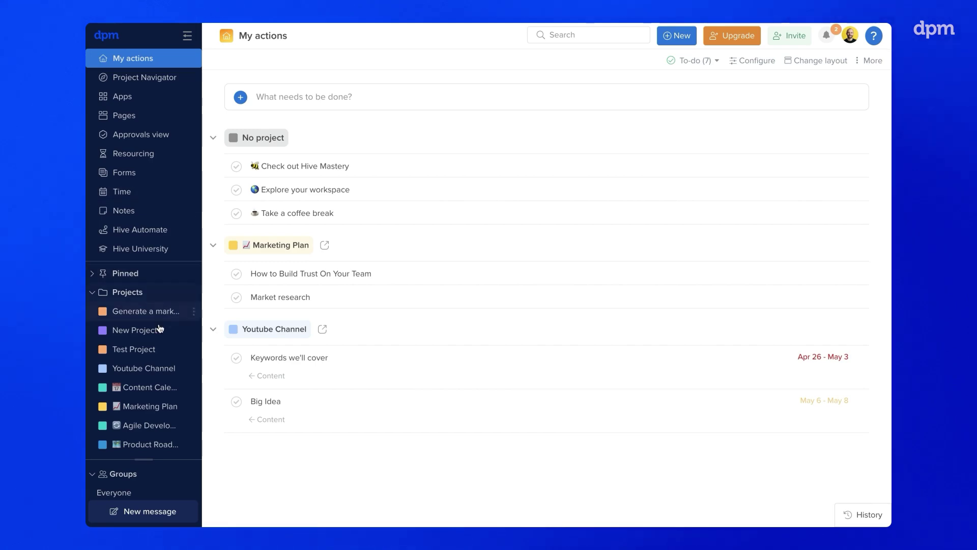
{"action": "left_click", "coordinate": [162, 372]}
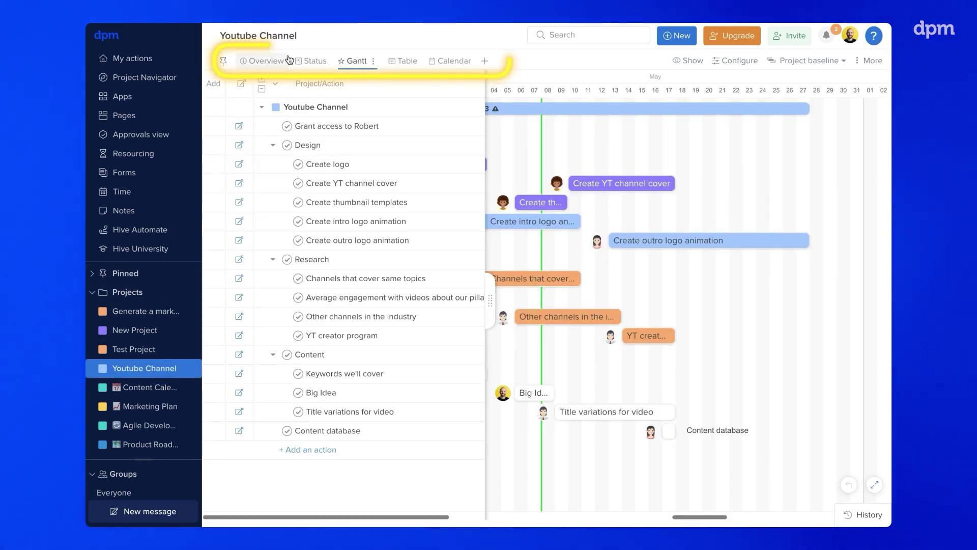
Step: Preview Youtube Channel's Add view choices without adding one, then browse and close Recently viewed
{"action": "left_click", "coordinate": [485, 61]}
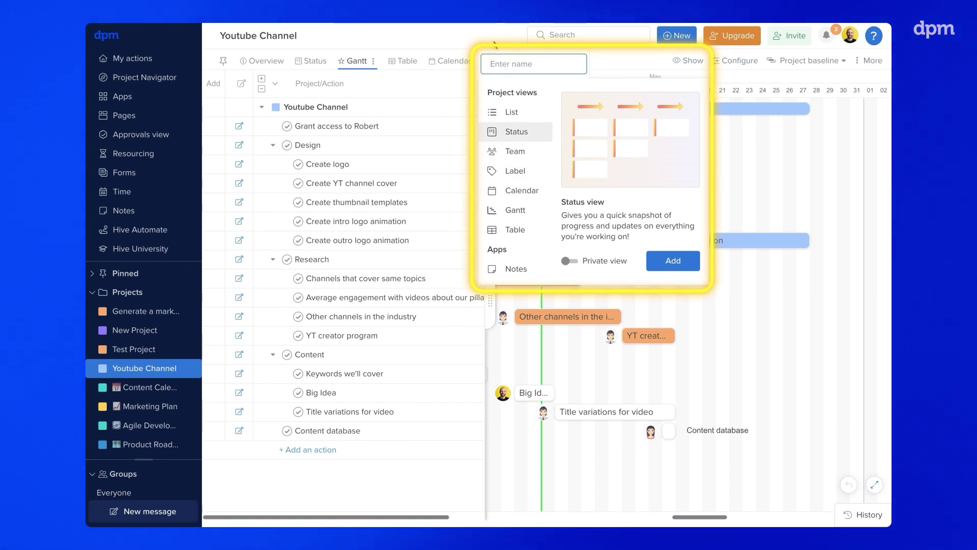
{"action": "left_click", "coordinate": [494, 44]}
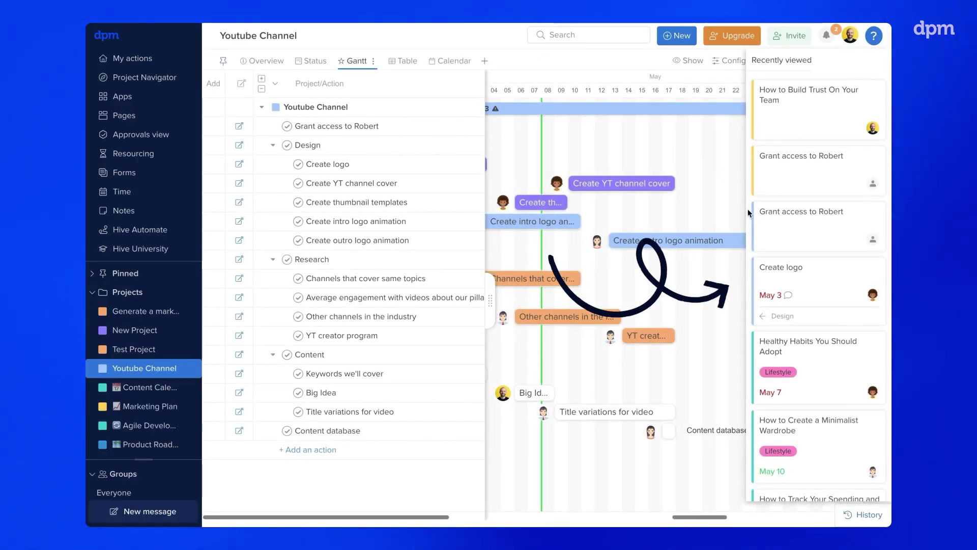
{"action": "scroll", "coordinate": [773, 239], "scroll_direction": "down", "scroll_amount": 3}
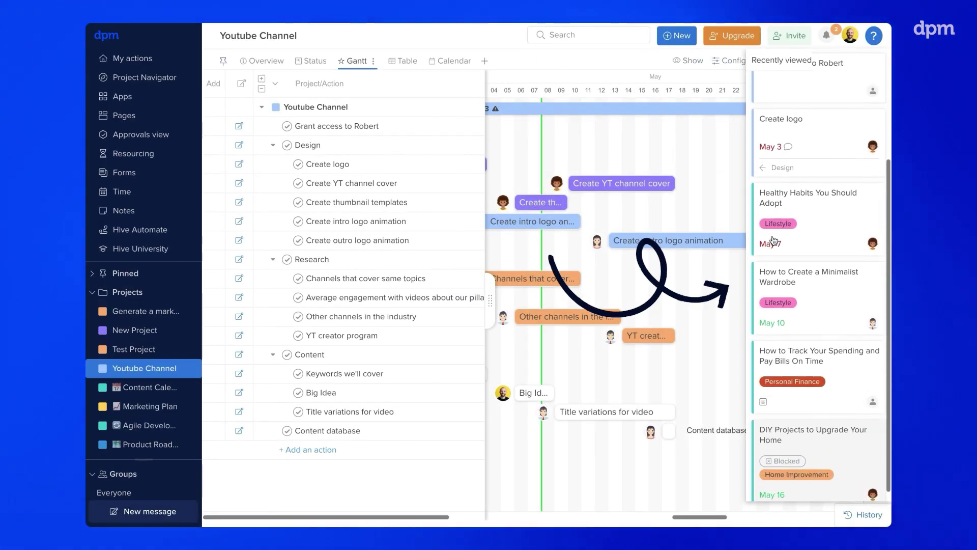
{"action": "scroll", "coordinate": [773, 240], "scroll_direction": "up", "scroll_amount": 3}
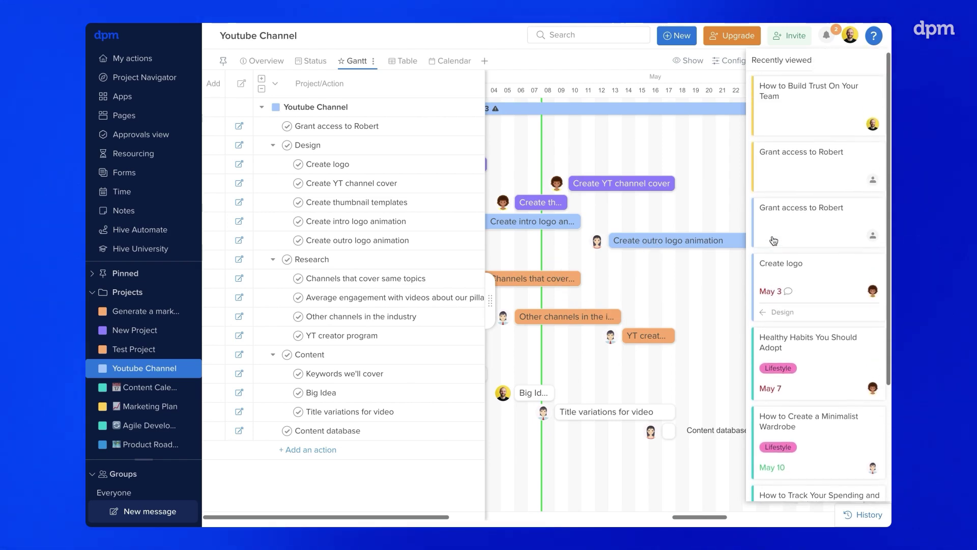
{"action": "key", "text": "Escape"}
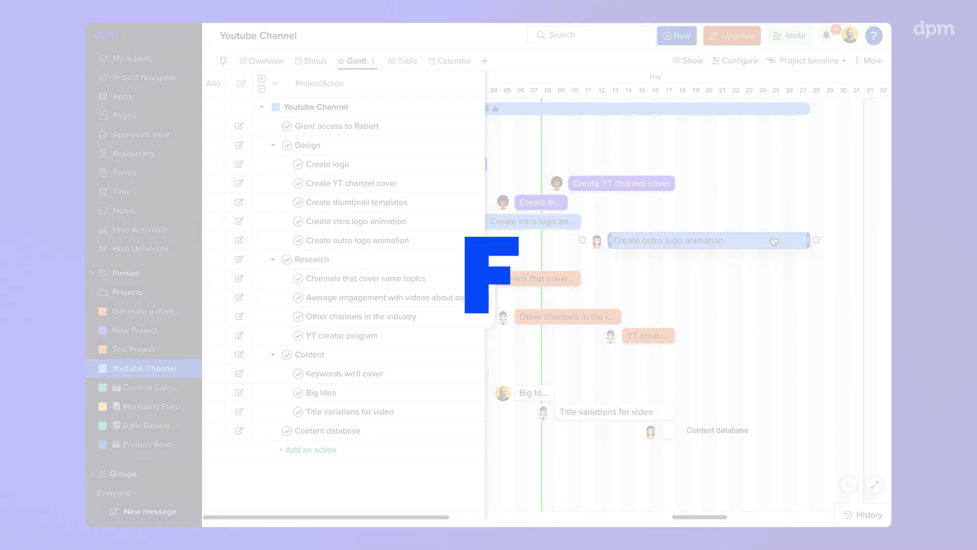